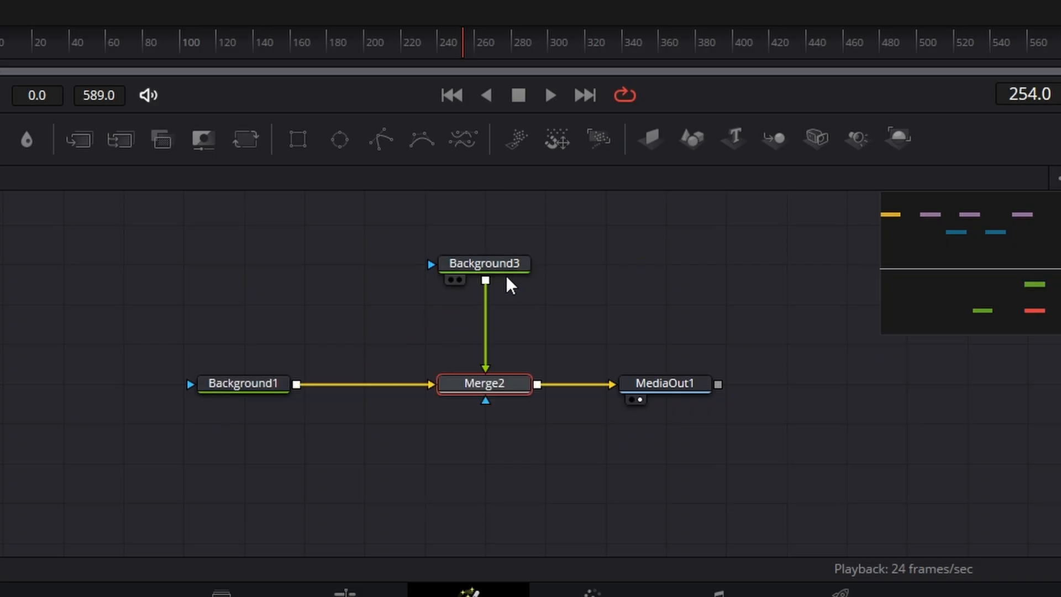
- Reposition the Background3 and MediaOut1 nodes, and change Background3's color type to Gradient
{"action": "left_click_drag", "start_coordinate": [504, 264], "coordinate": [504, 301]}
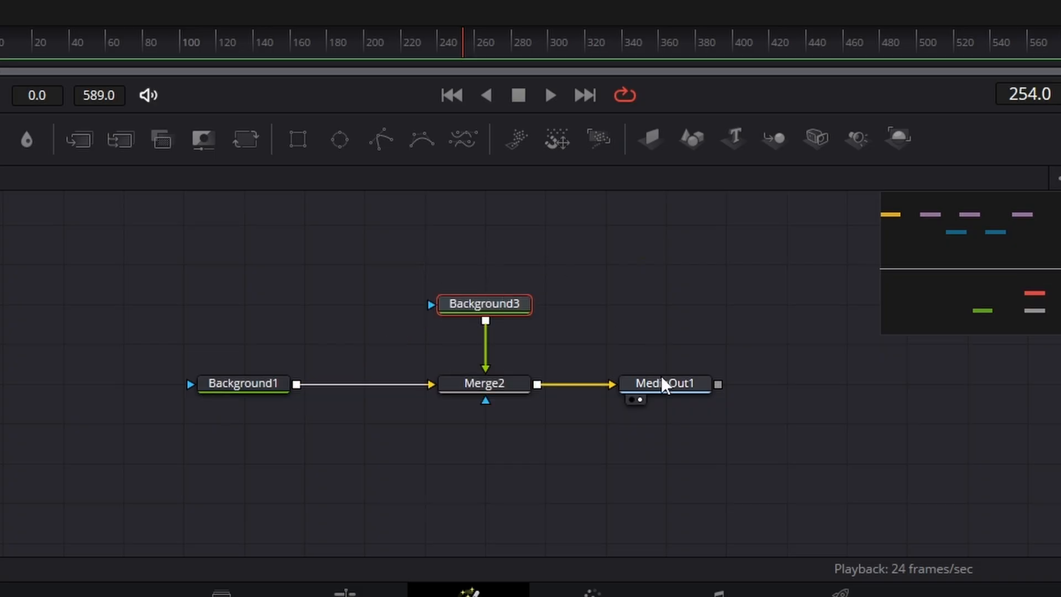
{"action": "left_click_drag", "start_coordinate": [688, 395], "coordinate": [748, 395]}
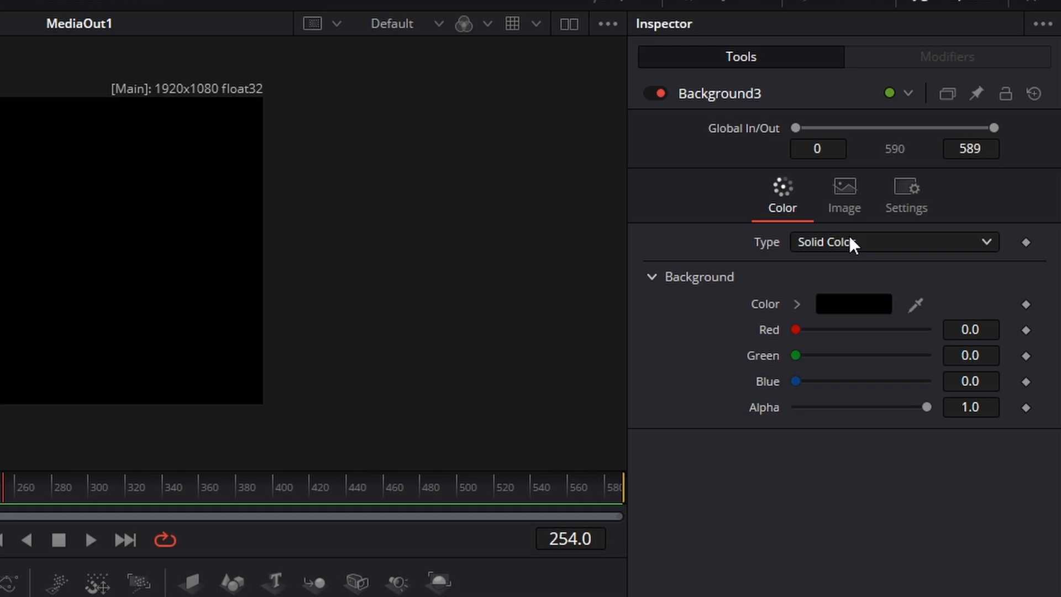
{"action": "left_click", "coordinate": [893, 241]}
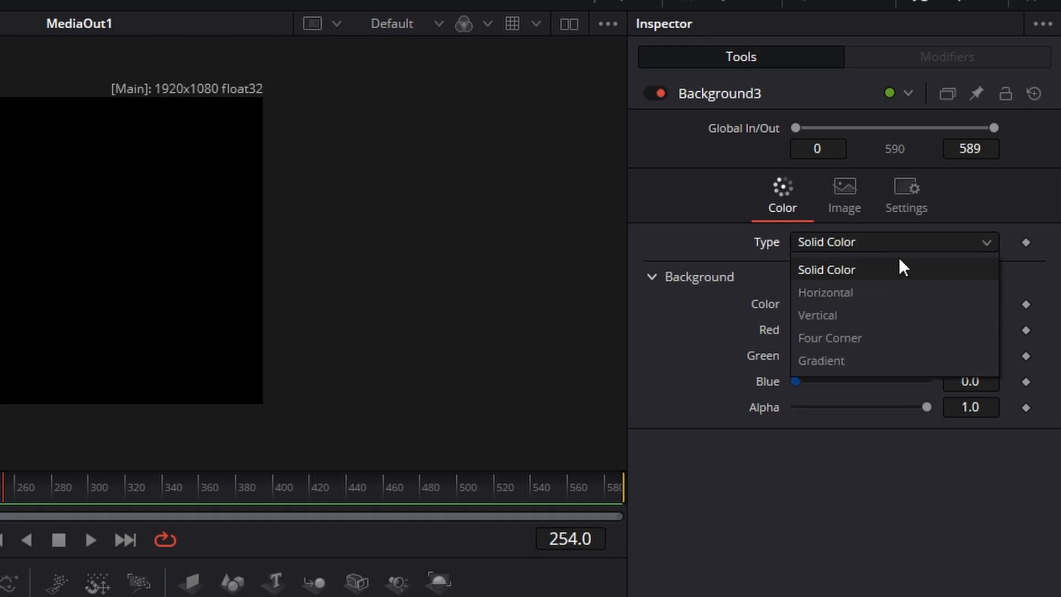
{"action": "left_click", "coordinate": [912, 360]}
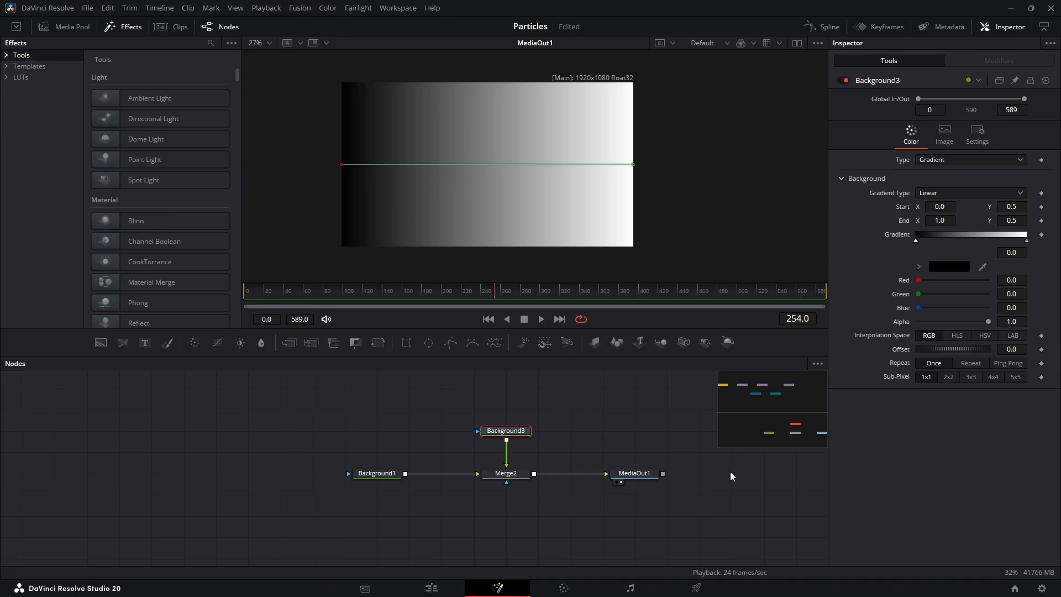
- Switch to LibreOffice Writer and copy the light gold code FFDFB3 from the Gold Notes document
{"action": "left_click", "coordinate": [662, 584]}
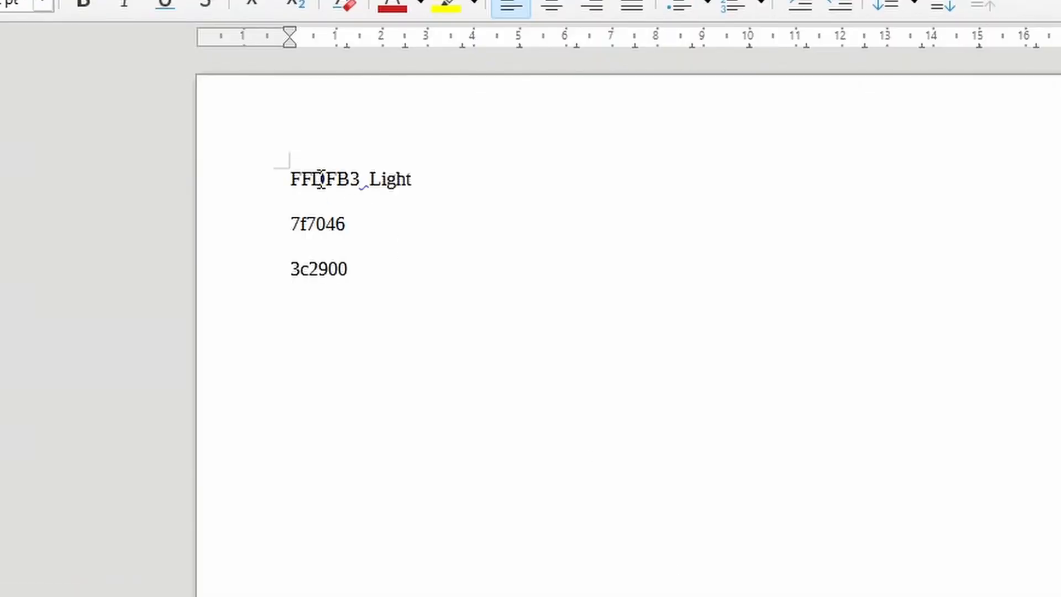
{"action": "double_click", "coordinate": [321, 179]}
{"action": "right_click", "coordinate": [321, 179]}
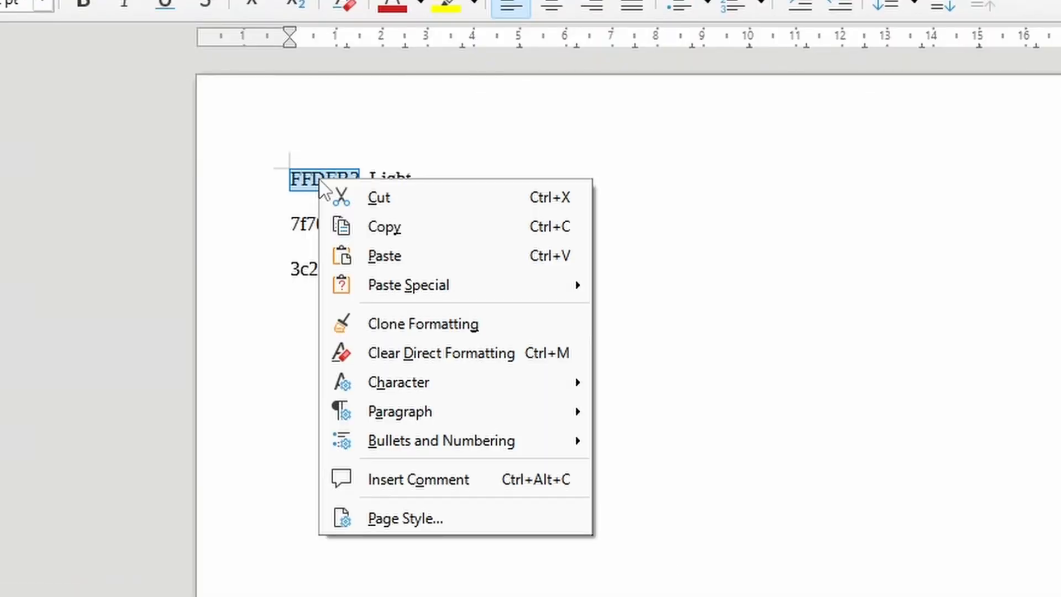
{"action": "left_click", "coordinate": [393, 225]}
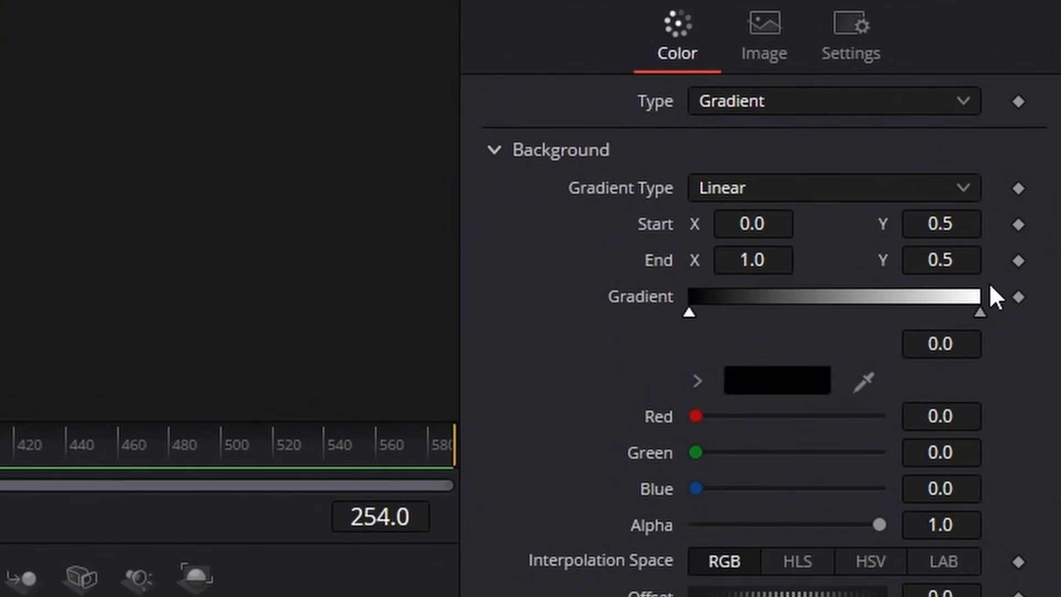
- Set the color of the gradient's right end stop to FFDFB3 in DaVinci Resolve
{"action": "left_click", "coordinate": [979, 313]}
{"action": "left_click", "coordinate": [786, 386]}
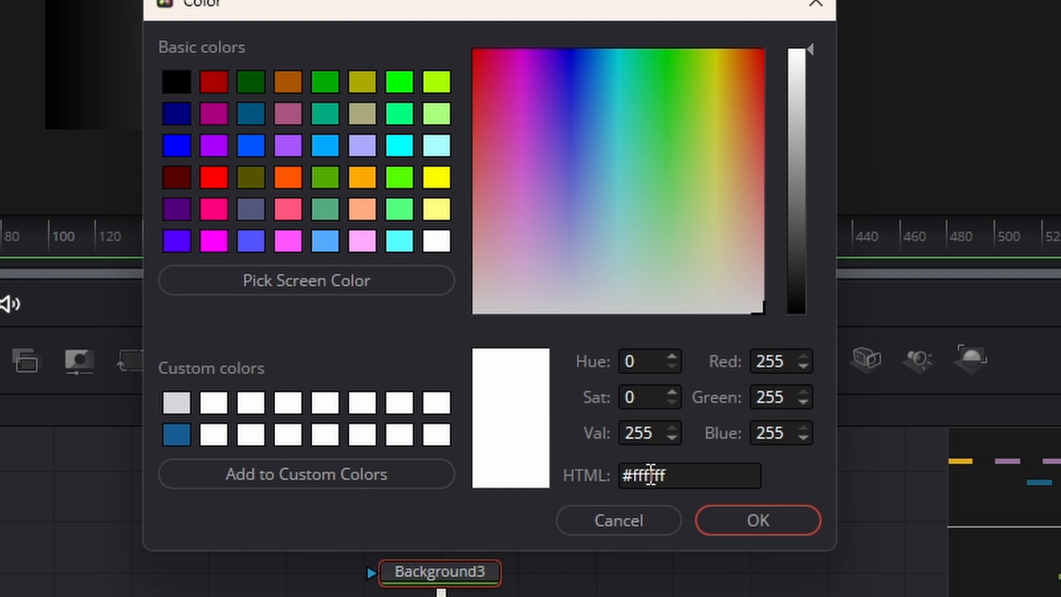
{"action": "double_click", "coordinate": [651, 474]}
{"action": "key", "text": "BackSpace"}
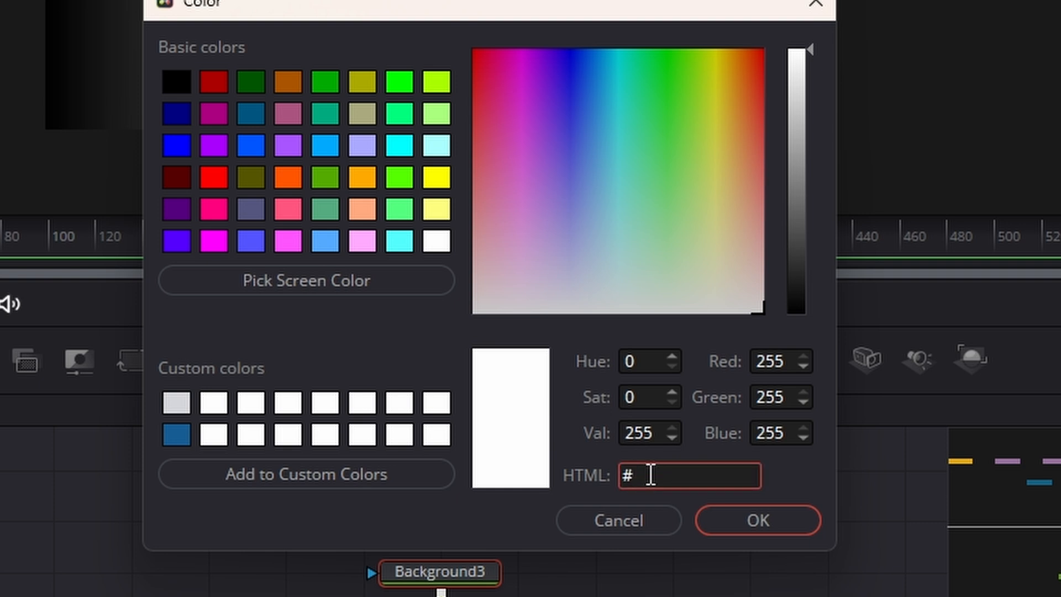
{"action": "key", "text": "ctrl+v"}
{"action": "left_click", "coordinate": [770, 519]}
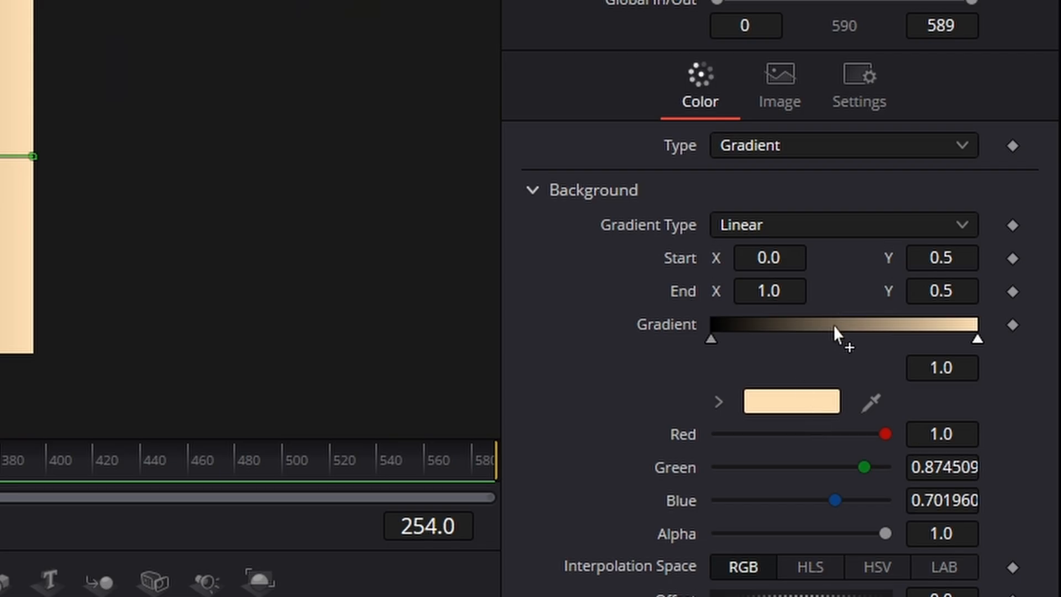
- Add a stop near the middle of the gradient and color it with the code 7f7046 copied from the notes document
{"action": "left_click", "coordinate": [833, 326]}
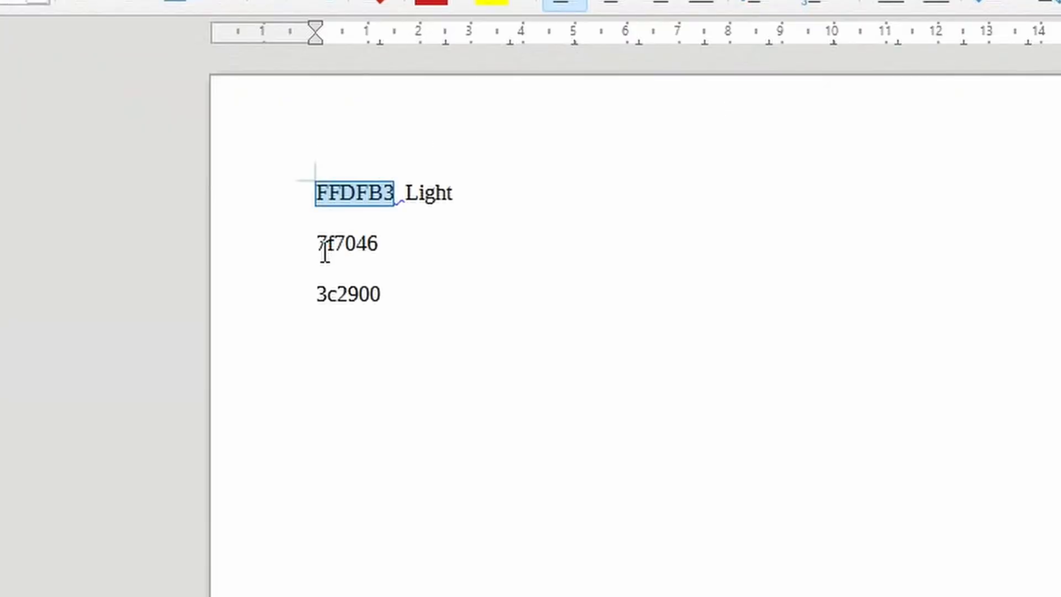
{"action": "double_click", "coordinate": [348, 243]}
{"action": "right_click", "coordinate": [348, 243]}
{"action": "left_click", "coordinate": [464, 304]}
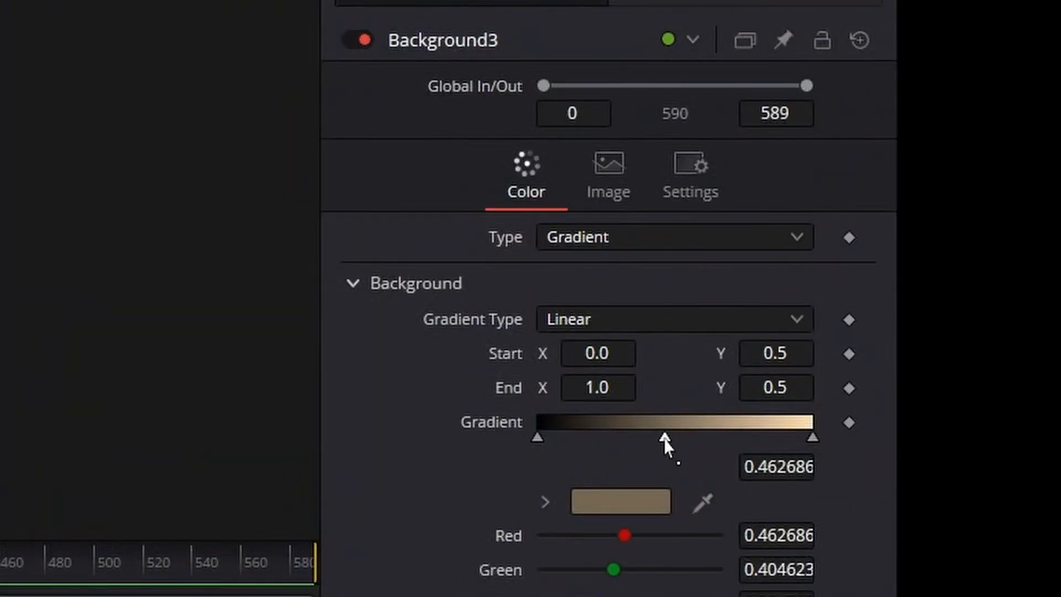
{"action": "left_click", "coordinate": [620, 501]}
{"action": "left_click", "coordinate": [675, 474]}
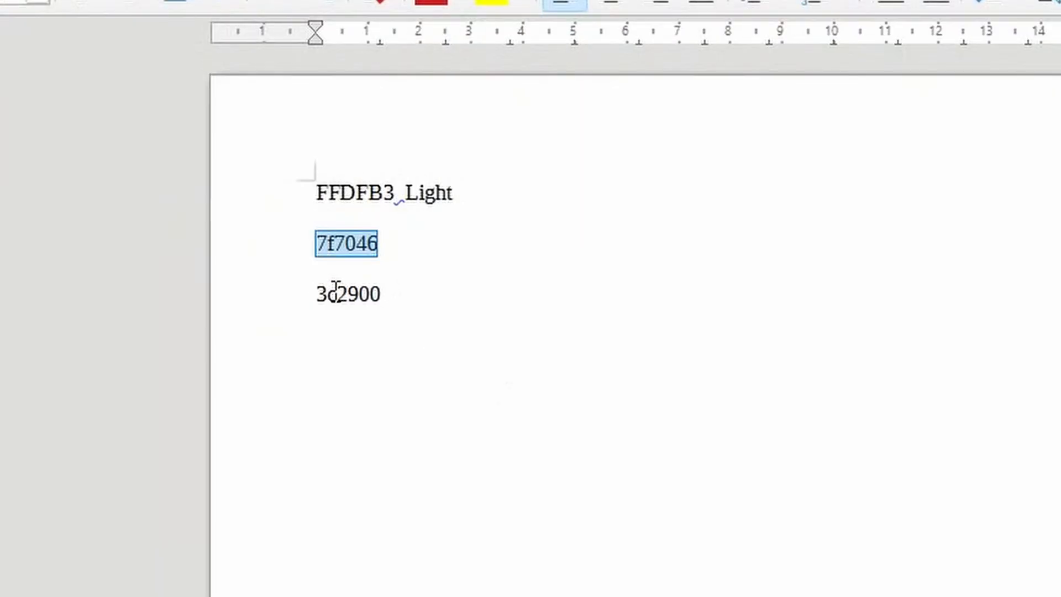
- Copy the code 3c2900 from the notes document and apply it to the gradient's left end stop
{"action": "double_click", "coordinate": [334, 289]}
{"action": "right_click", "coordinate": [334, 289]}
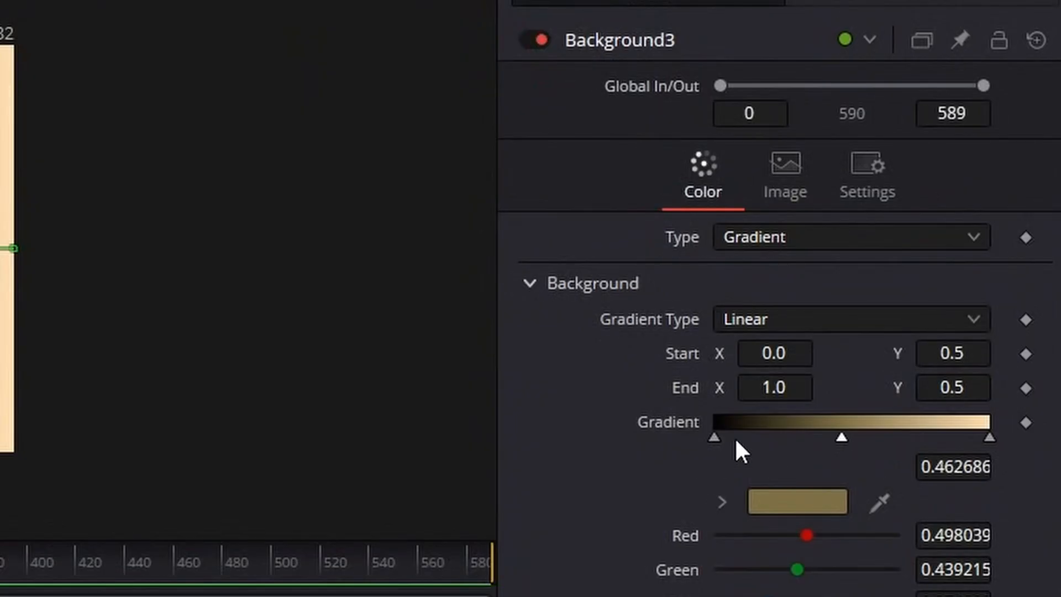
{"action": "left_click", "coordinate": [714, 437]}
{"action": "left_click", "coordinate": [811, 496]}
{"action": "left_click_drag", "start_coordinate": [736, 494], "coordinate": [831, 495]}
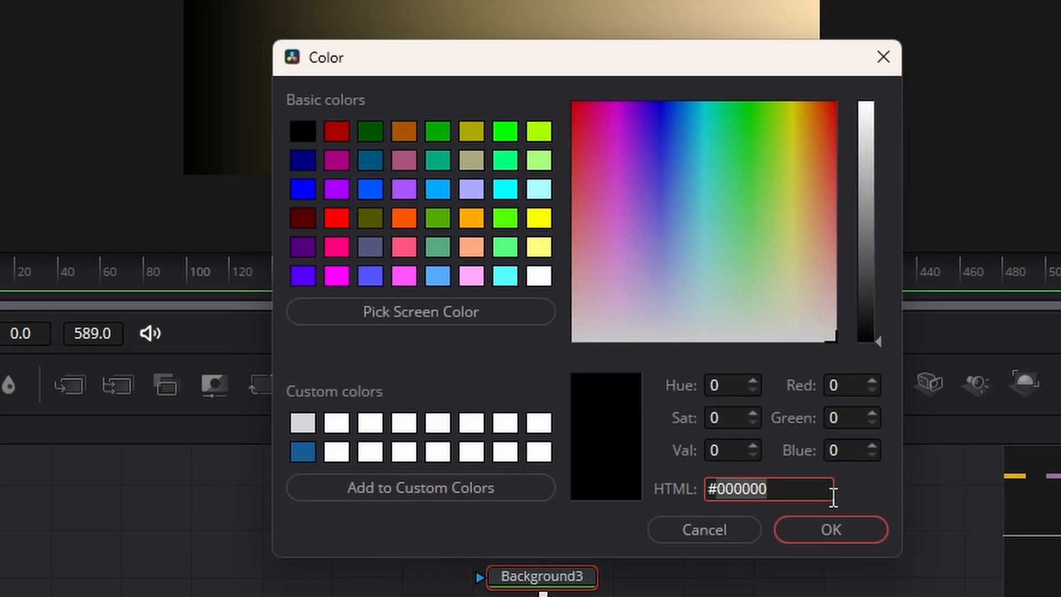
{"action": "key", "text": "ctrl+v"}
{"action": "left_click", "coordinate": [829, 530]}
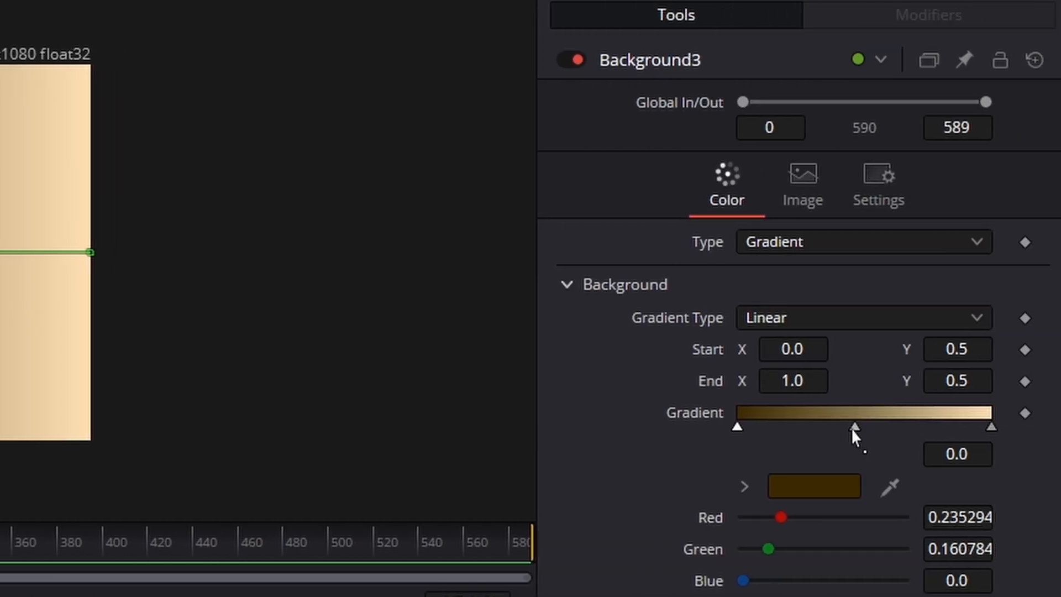
- Move the mid-gold stop to about 0.15 and the light stop to about 0.25 along the gradient
{"action": "left_click_drag", "start_coordinate": [854, 427], "coordinate": [775, 426]}
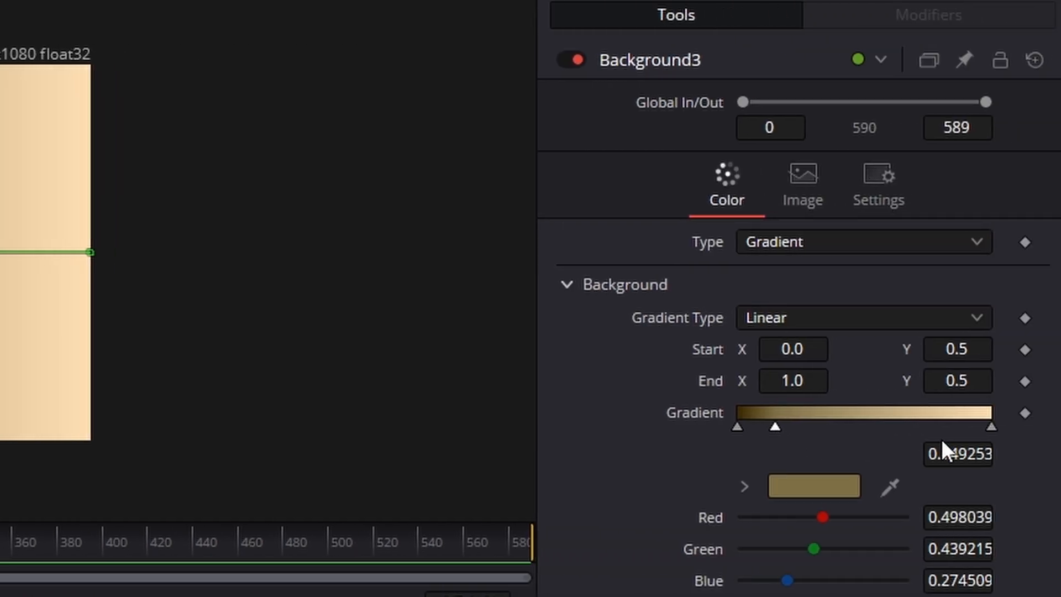
{"action": "left_click_drag", "start_coordinate": [991, 427], "coordinate": [801, 427]}
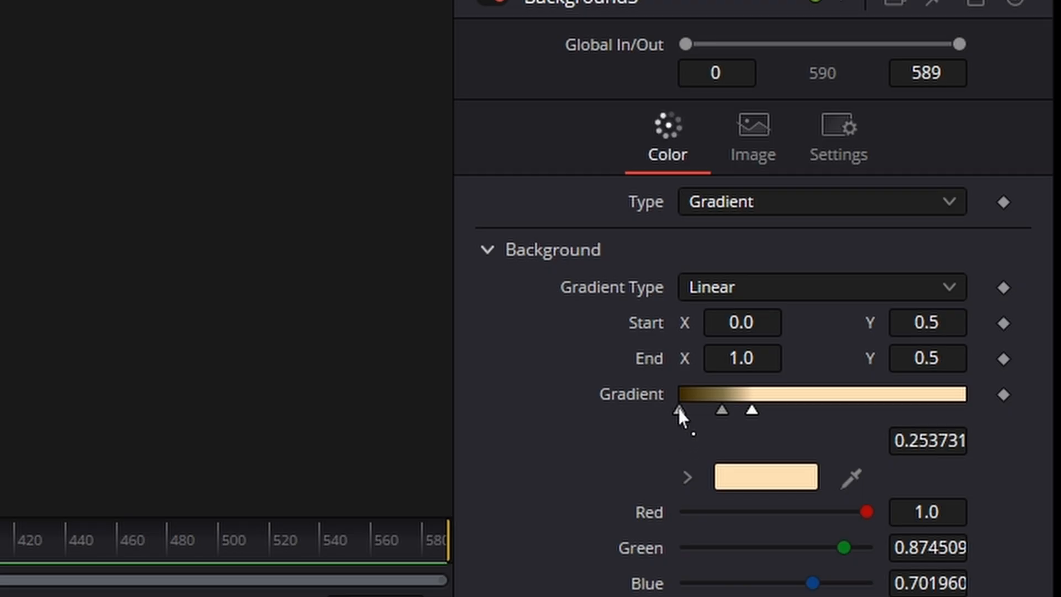
- Duplicate the dark and mid-gold stops alternately from about 0.40 and 0.54 onward, finishing with a dark stop at 1.0
{"action": "left_click_drag", "start_coordinate": [677, 409], "coordinate": [794, 419]}
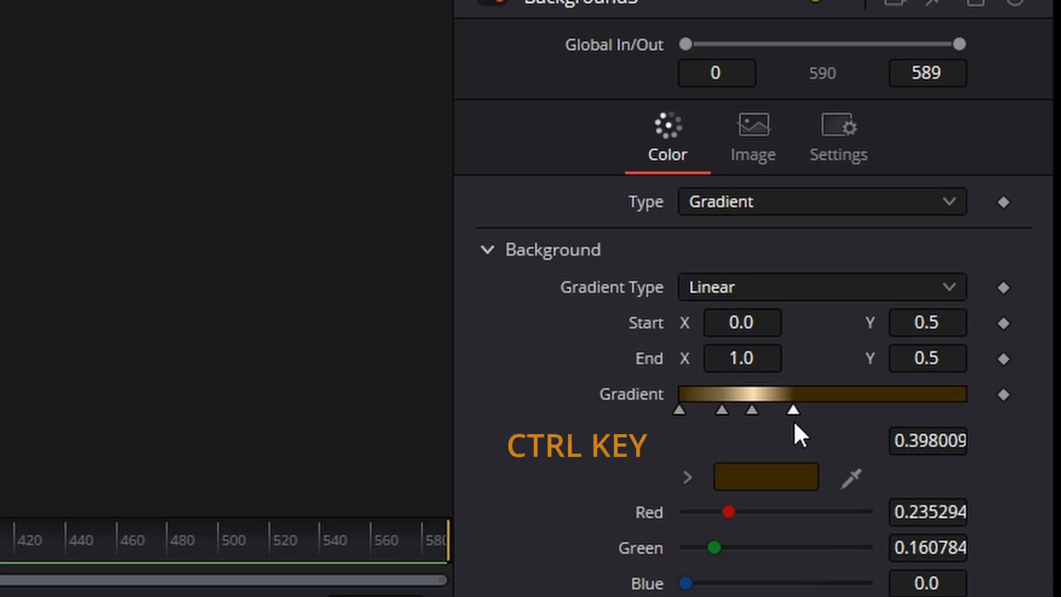
{"action": "left_click_drag", "start_coordinate": [720, 411], "coordinate": [831, 413]}
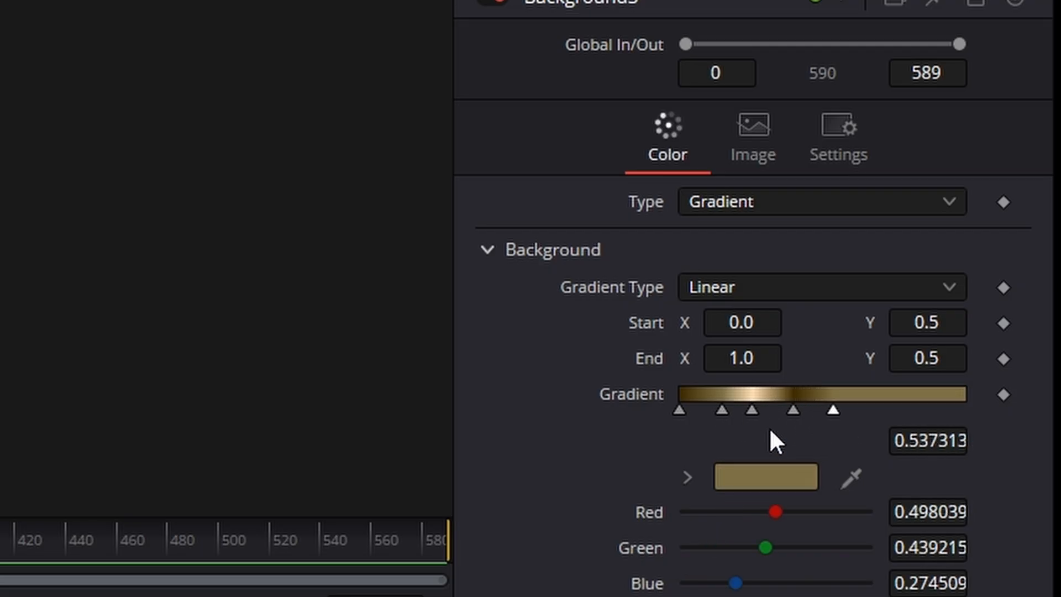
{"action": "left_click_drag", "start_coordinate": [790, 412], "coordinate": [869, 416]}
{"action": "left_click_drag", "start_coordinate": [725, 412], "coordinate": [970, 414]}
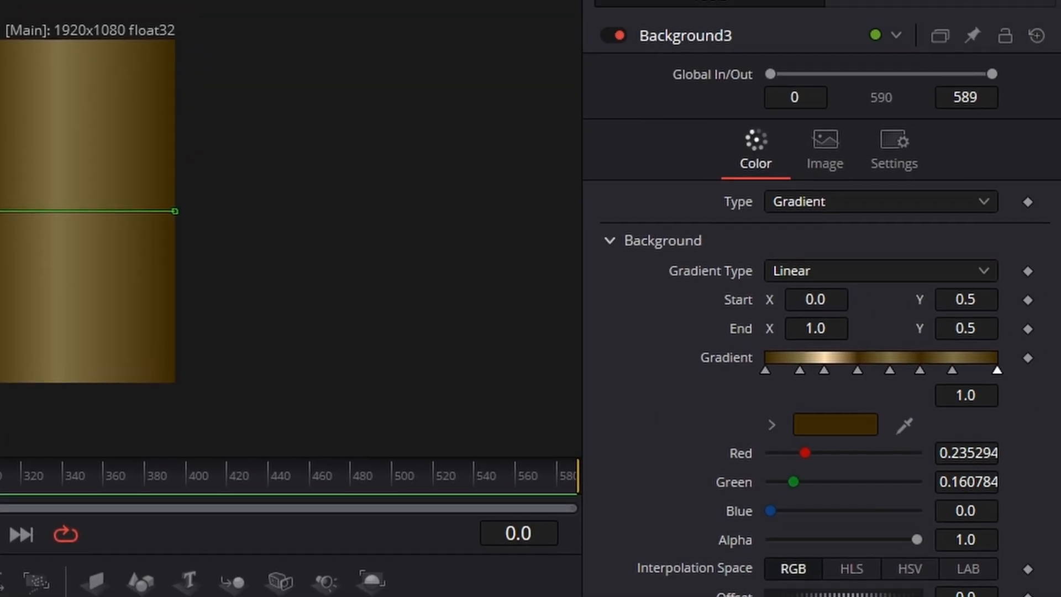
- Keyframe the gradient at frames 0 and 100, and at frame 50 move the light stop to the gradient's right end
{"action": "left_click", "coordinate": [1028, 358]}
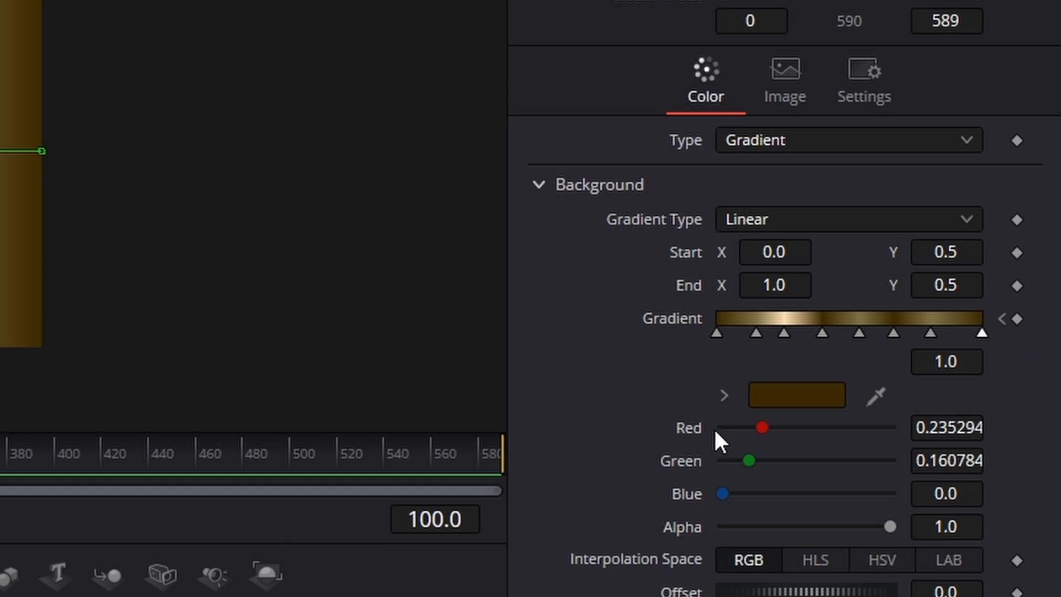
{"action": "left_click", "coordinate": [1017, 320]}
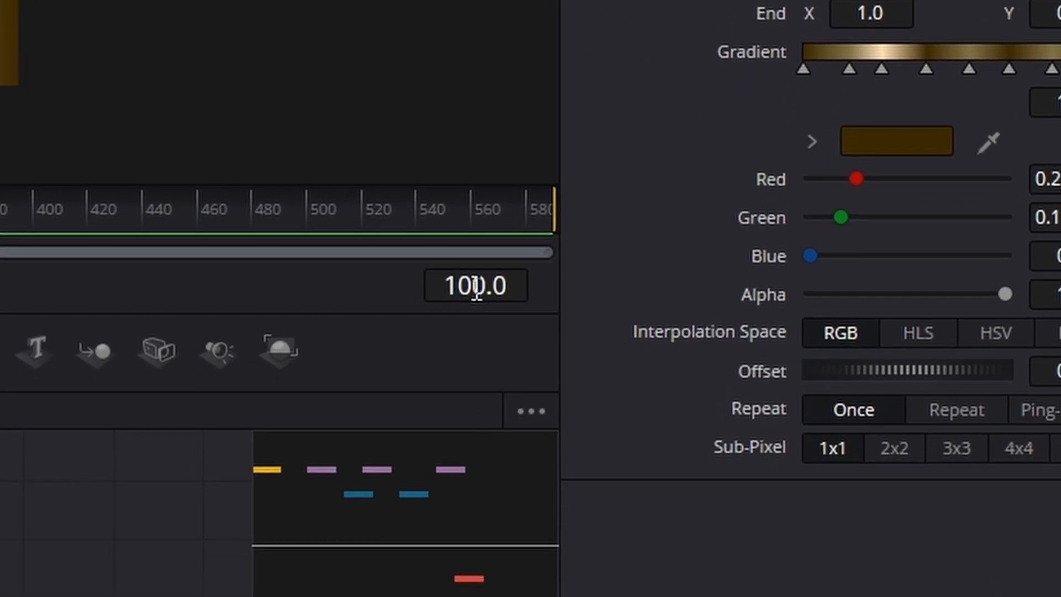
{"action": "left_click", "coordinate": [477, 288]}
{"action": "key", "text": "BackSpace"}
{"action": "type", "text": "50.0"}
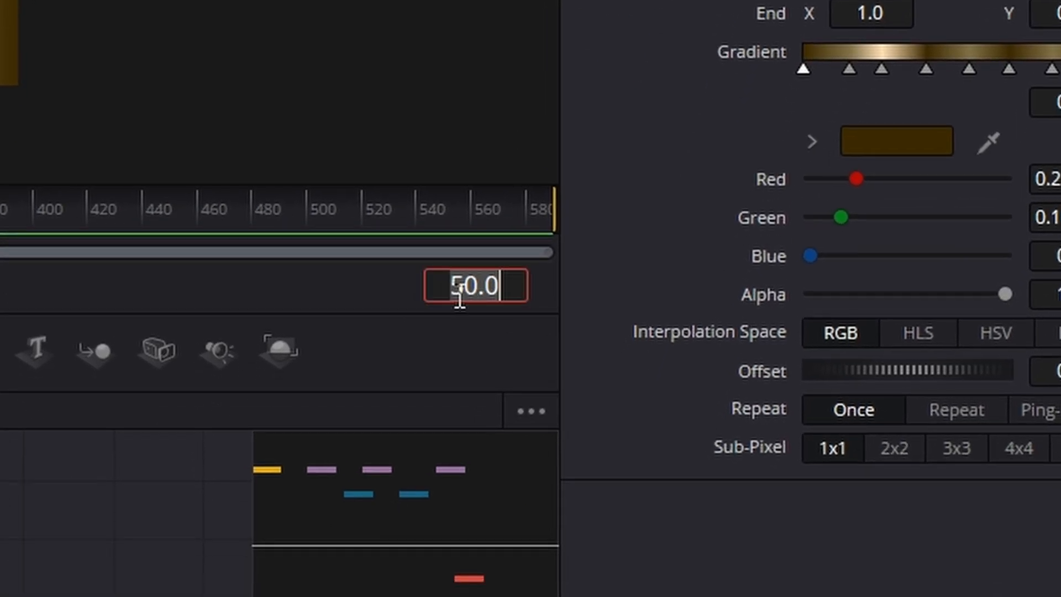
{"action": "key", "text": "Return"}
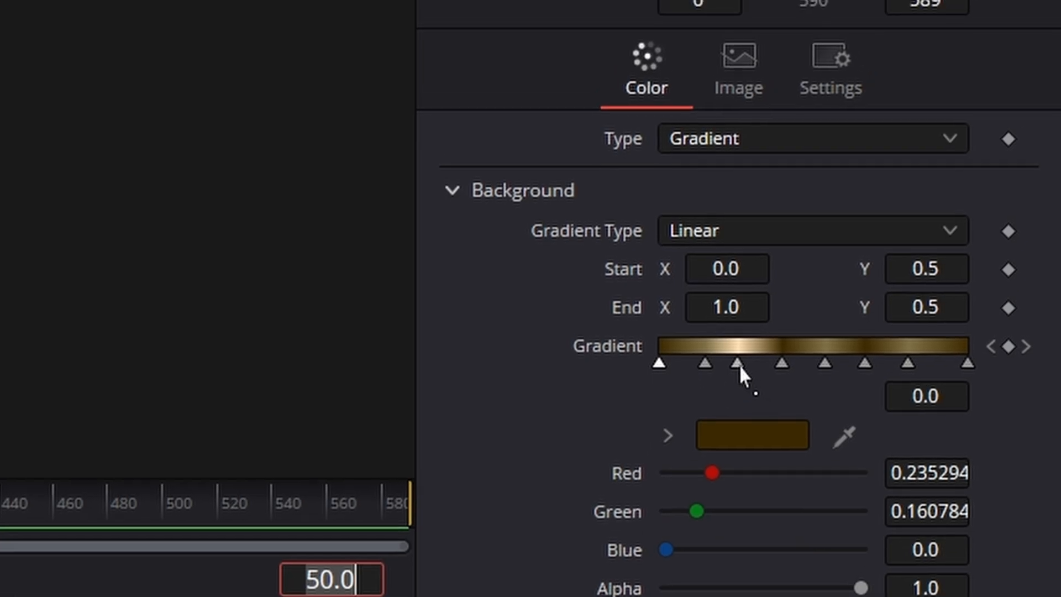
{"action": "left_click_drag", "start_coordinate": [738, 364], "coordinate": [978, 376]}
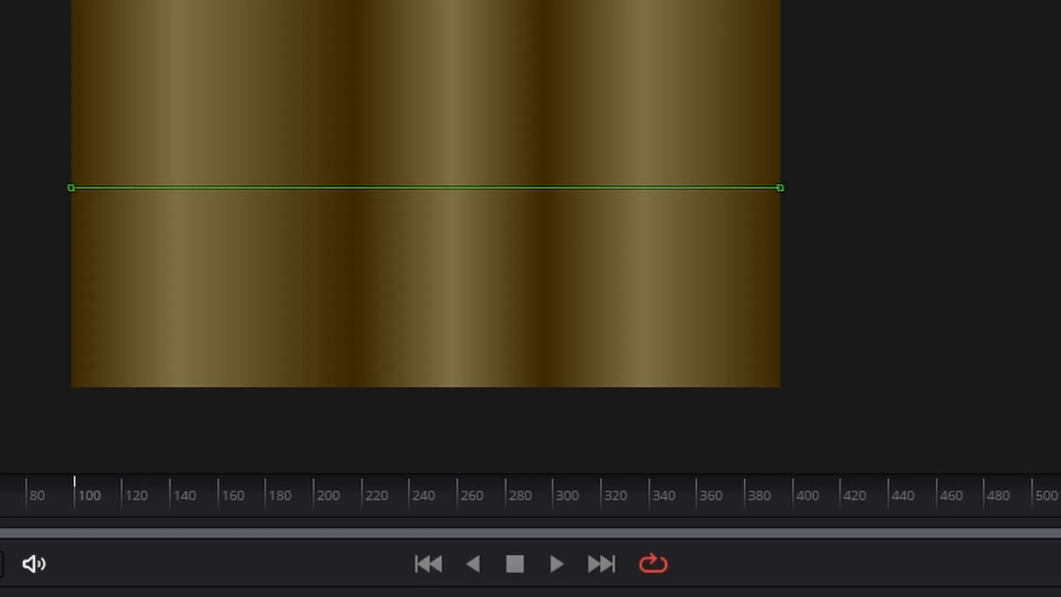
{"action": "left_click_drag", "start_coordinate": [3, 502], "coordinate": [106, 511]}
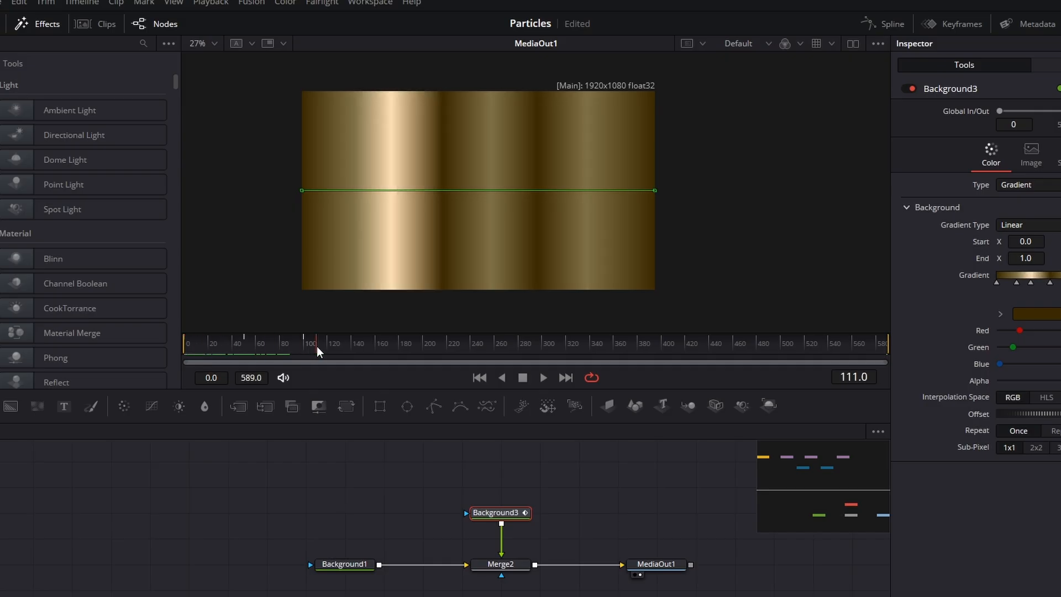
{"action": "left_click_drag", "start_coordinate": [318, 351], "coordinate": [246, 348]}
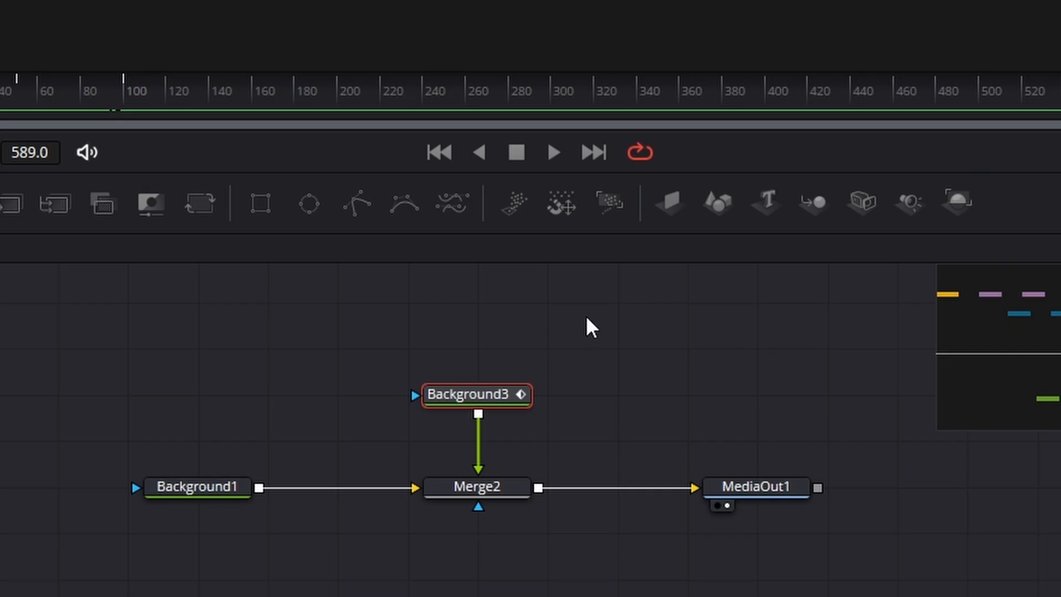
- Add a Text node above Background3 and connect it to Background3's mask input
{"action": "left_click_drag", "start_coordinate": [173, 281], "coordinate": [1053, 389]}
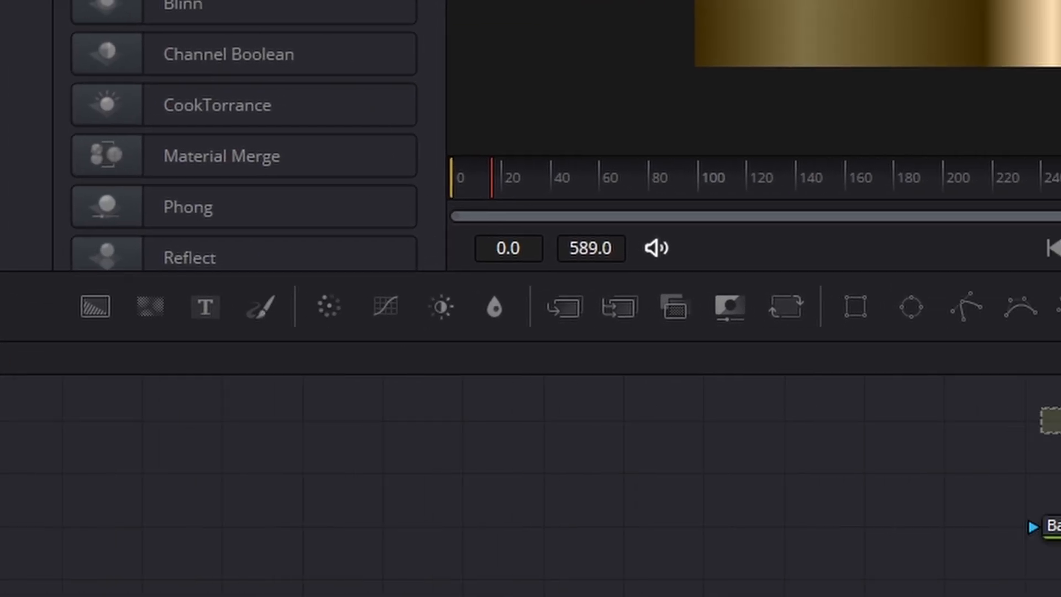
{"action": "left_click_drag", "start_coordinate": [758, 422], "coordinate": [773, 547]}
{"action": "left_click_drag", "start_coordinate": [512, 544], "coordinate": [513, 545]}
{"action": "left_click", "coordinate": [483, 435]}
- Enter the text LIGHT SWEEP, apply an italic Oceanic Drift font and enlarge it, checking the sweep from frame 0
{"action": "left_click", "coordinate": [841, 293]}
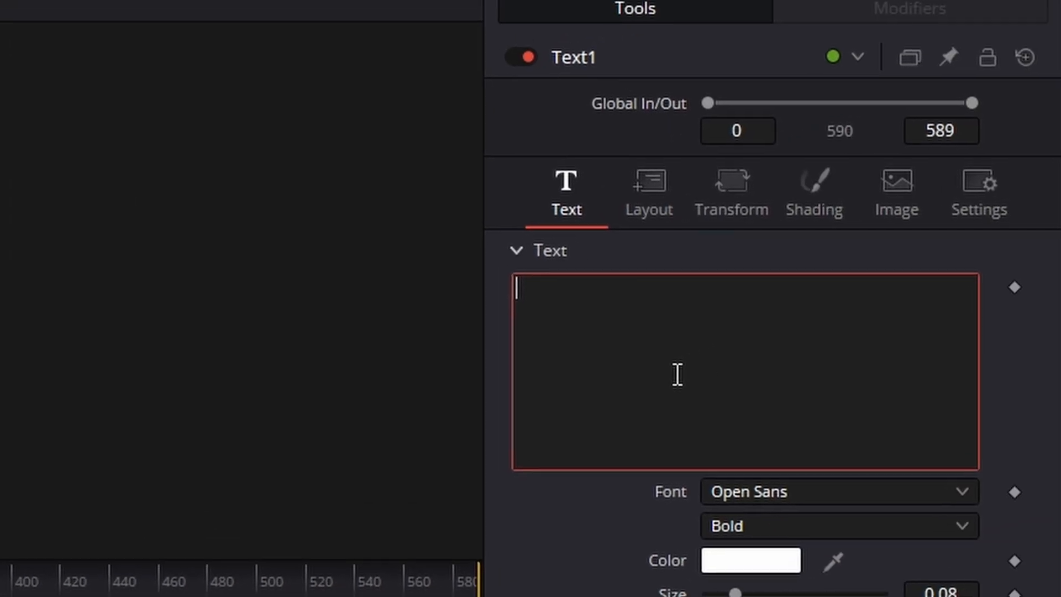
{"action": "type", "text": "LIGHT SWEEP"}
{"action": "left_click", "coordinate": [749, 495]}
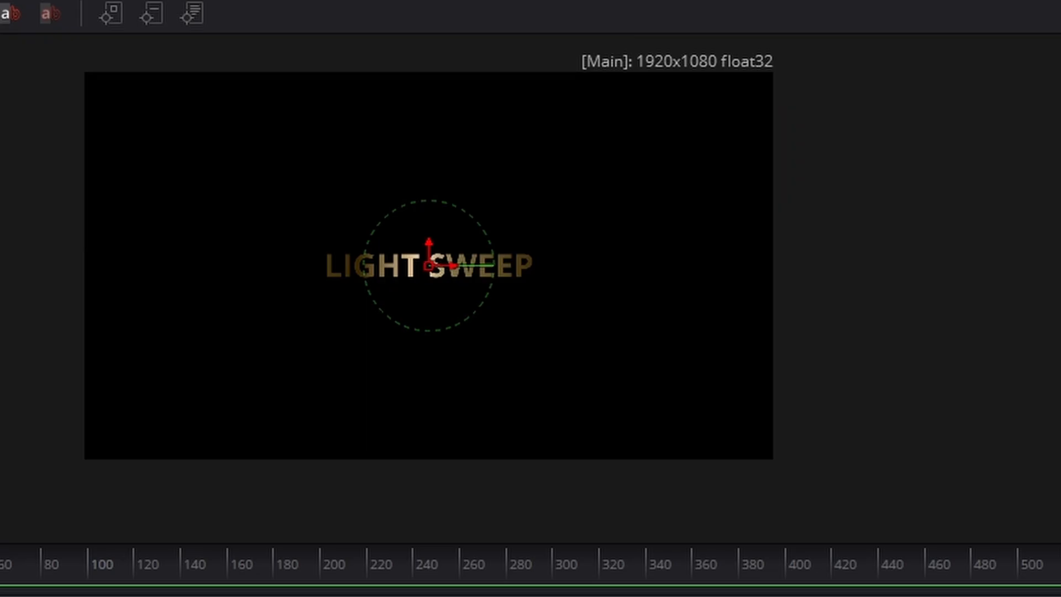
{"action": "left_click", "coordinate": [829, 453]}
{"action": "left_click_drag", "start_coordinate": [734, 417], "coordinate": [754, 416]}
{"action": "left_click", "coordinate": [227, 379]}
{"action": "left_click_drag", "start_coordinate": [225, 380], "coordinate": [285, 380]}
{"action": "left_click_drag", "start_coordinate": [218, 537], "coordinate": [304, 539]}
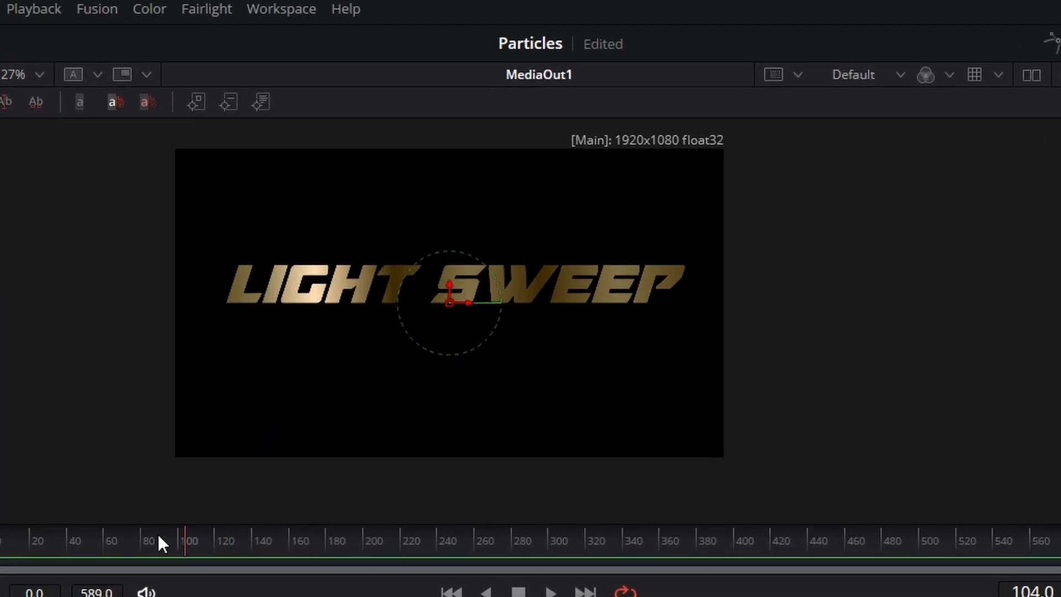
{"action": "left_click_drag", "start_coordinate": [158, 534], "coordinate": [1, 537]}
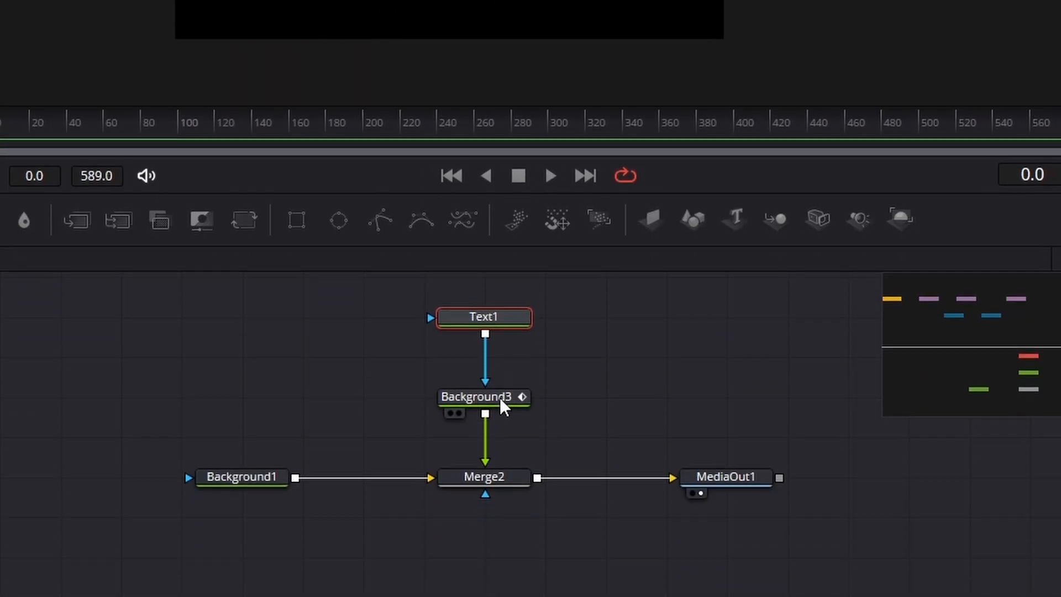
- Display Background3's gradient animation in the Spline editor, select all its keyframes and make them repeat with Ping-Pong
{"action": "left_click", "coordinate": [500, 401]}
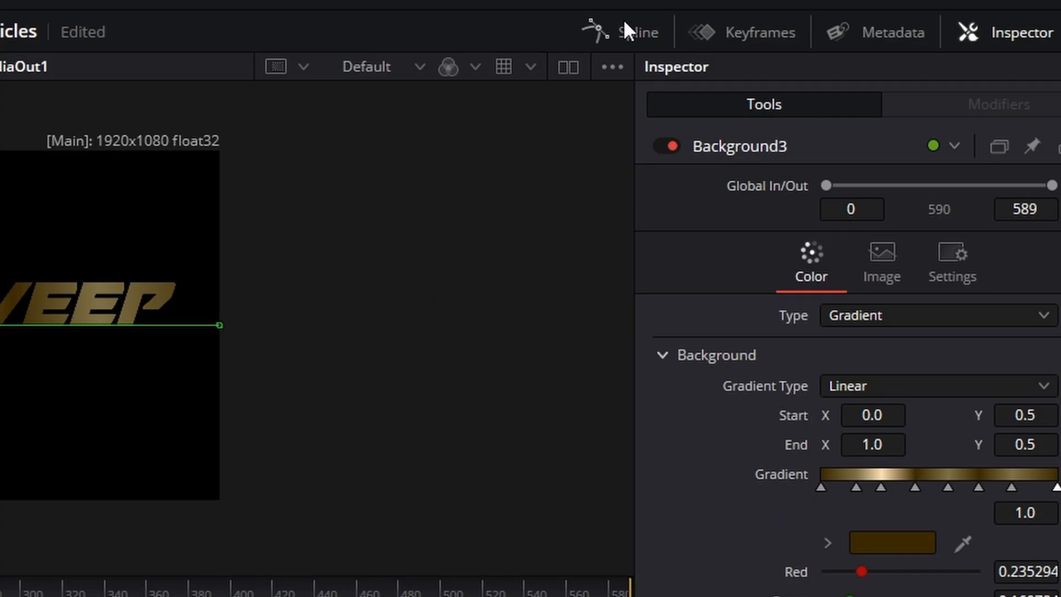
{"action": "left_click", "coordinate": [626, 19]}
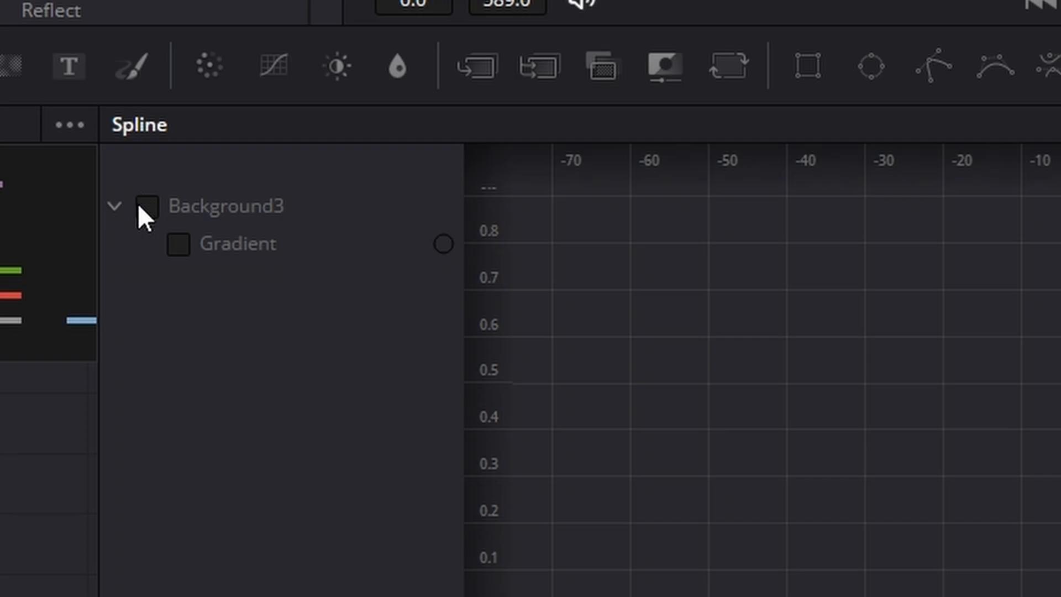
{"action": "left_click", "coordinate": [173, 392]}
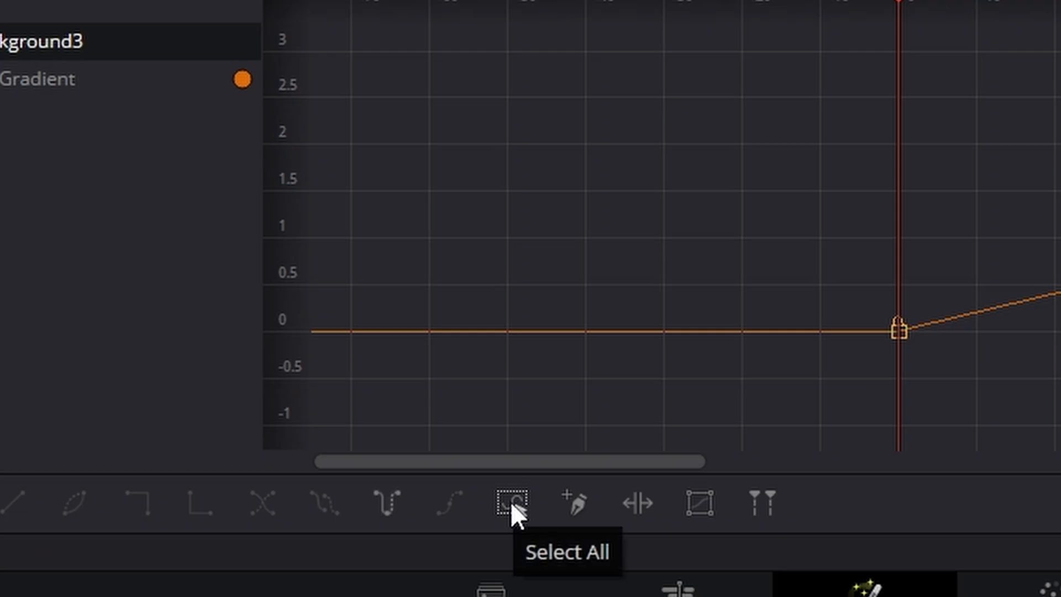
{"action": "left_click", "coordinate": [510, 502]}
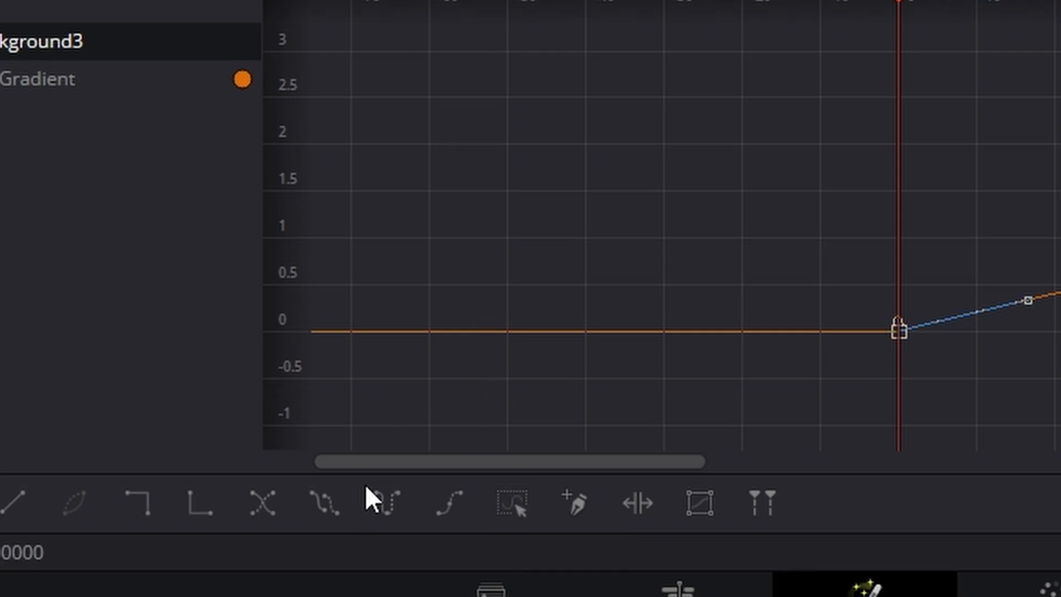
{"action": "left_click", "coordinate": [387, 499]}
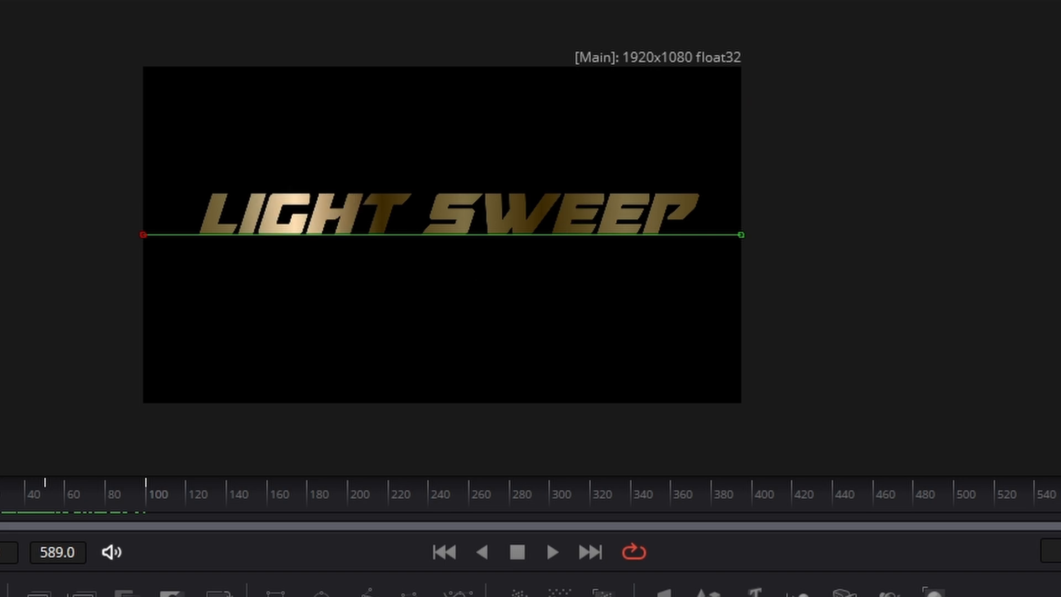
{"action": "left_click_drag", "start_coordinate": [90, 505], "coordinate": [720, 505]}
- Select the Text1, Background3, Background1 and Merge2 nodes and move them away from MediaOut1
{"action": "left_click_drag", "start_coordinate": [84, 209], "coordinate": [306, 433]}
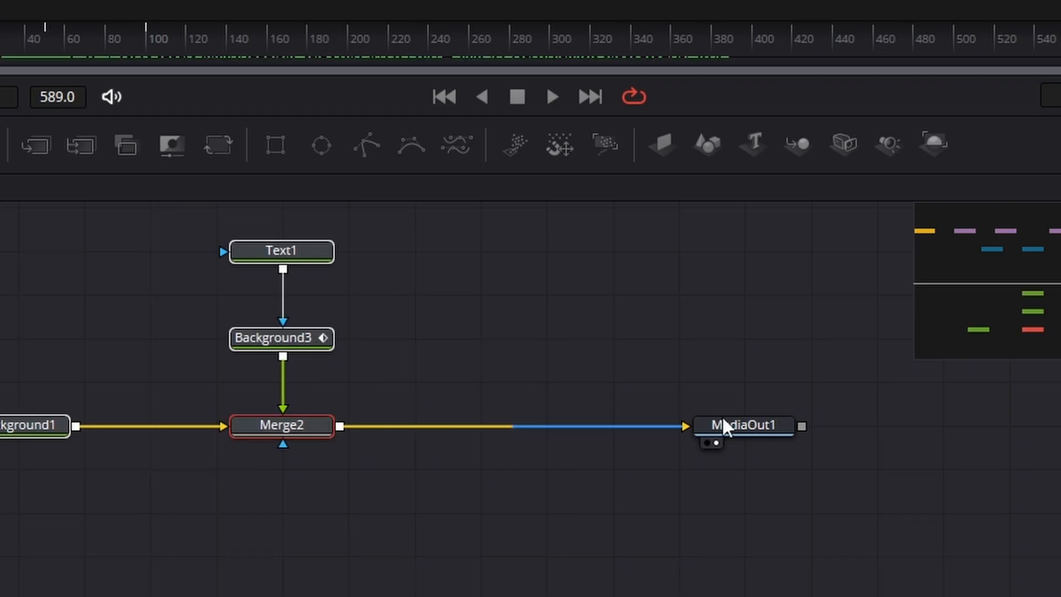
- Move MediaOut1 farther from Merge2 to make room and insert a Light Rays node directly after Merge2
{"action": "left_click_drag", "start_coordinate": [784, 427], "coordinate": [877, 430]}
{"action": "left_click", "coordinate": [630, 304]}
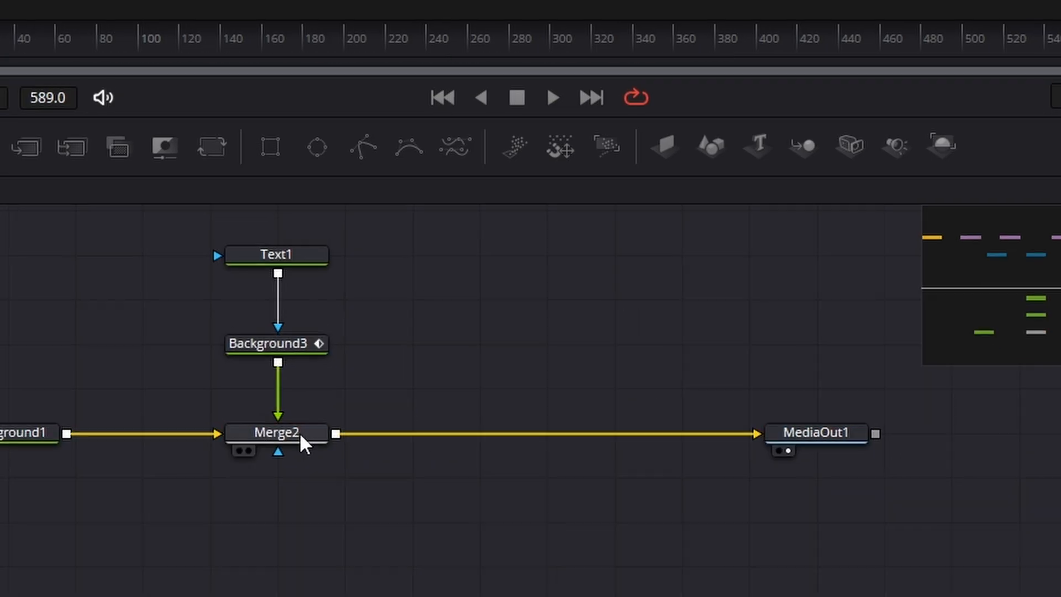
{"action": "left_click", "coordinate": [302, 427]}
{"action": "key", "text": "shift+space"}
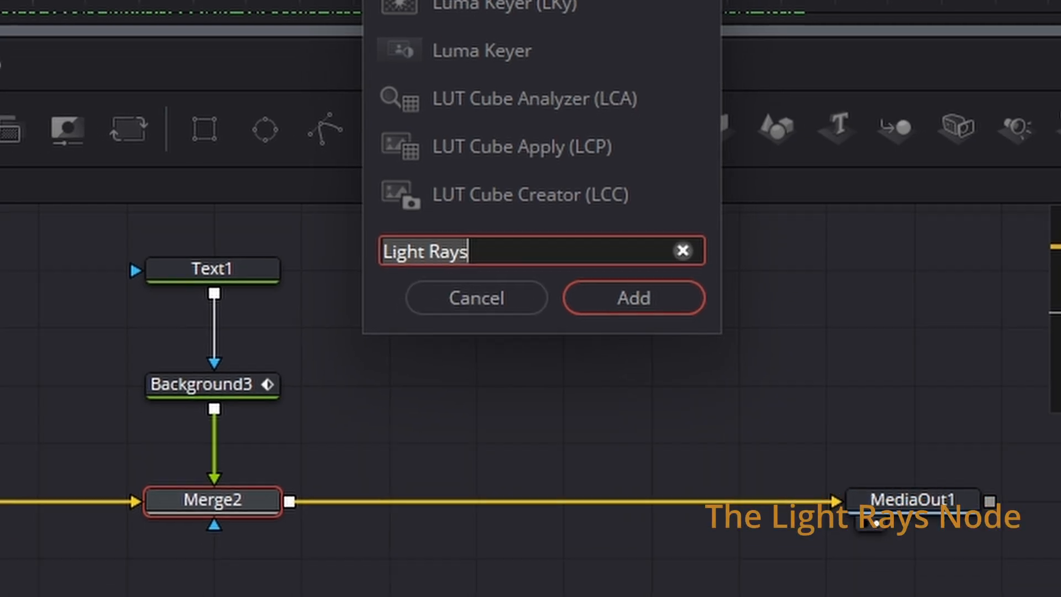
{"action": "left_click", "coordinate": [633, 251]}
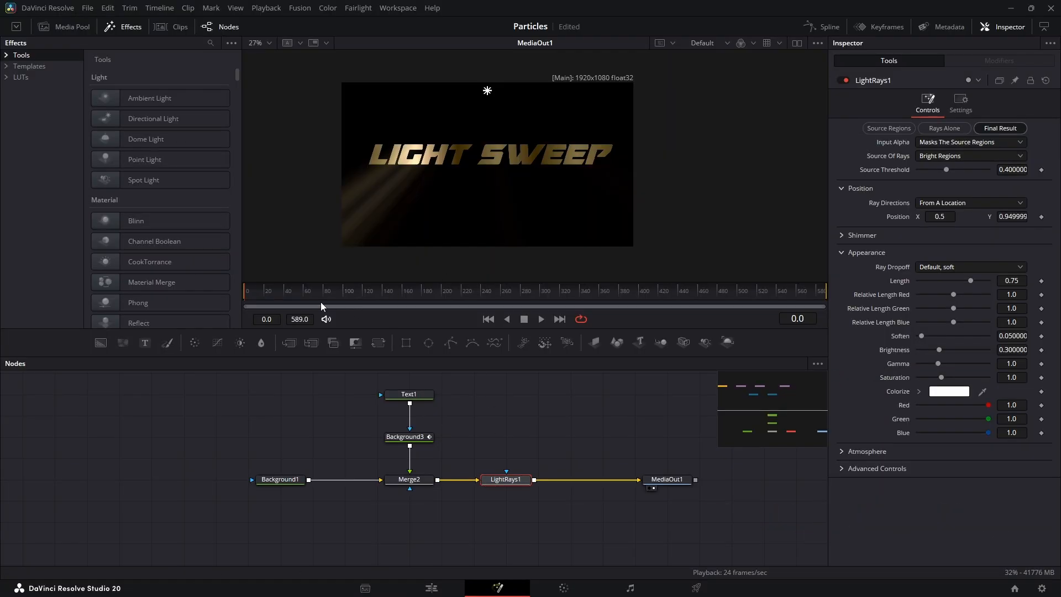
- Place the LightRays1 position at the image's left edge and keyframe it, checking how the rays follow the sweep
{"action": "left_click_drag", "start_coordinate": [311, 291], "coordinate": [242, 290]}
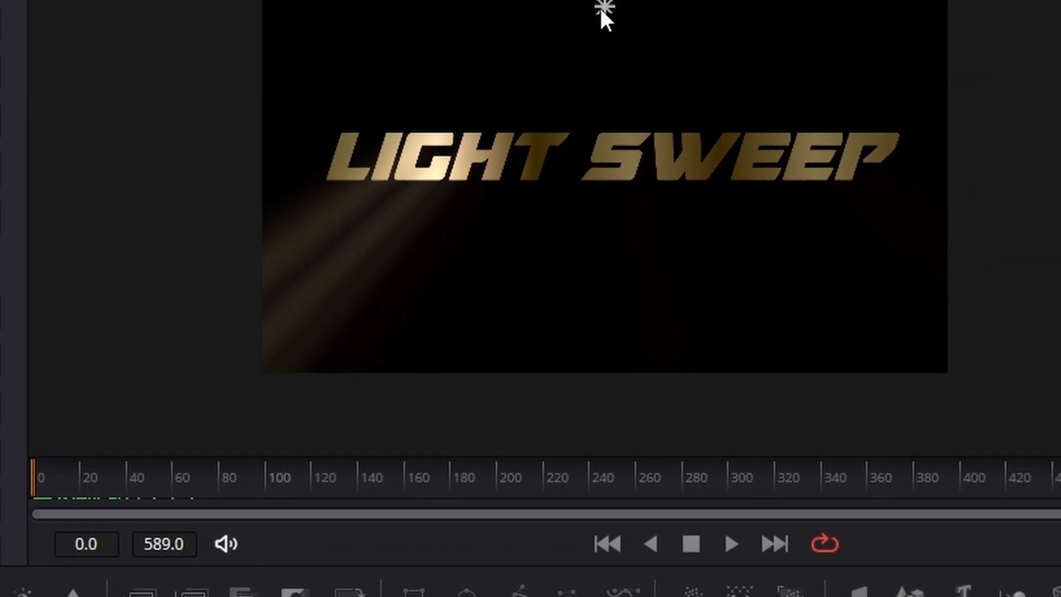
{"action": "left_click_drag", "start_coordinate": [601, 9], "coordinate": [108, 280]}
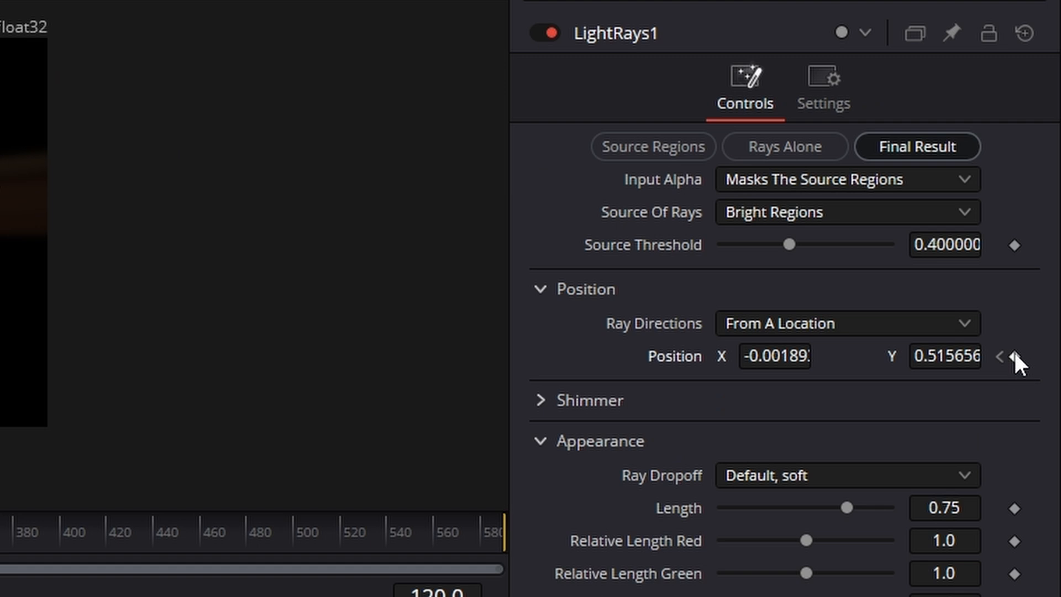
{"action": "left_click", "coordinate": [1014, 356]}
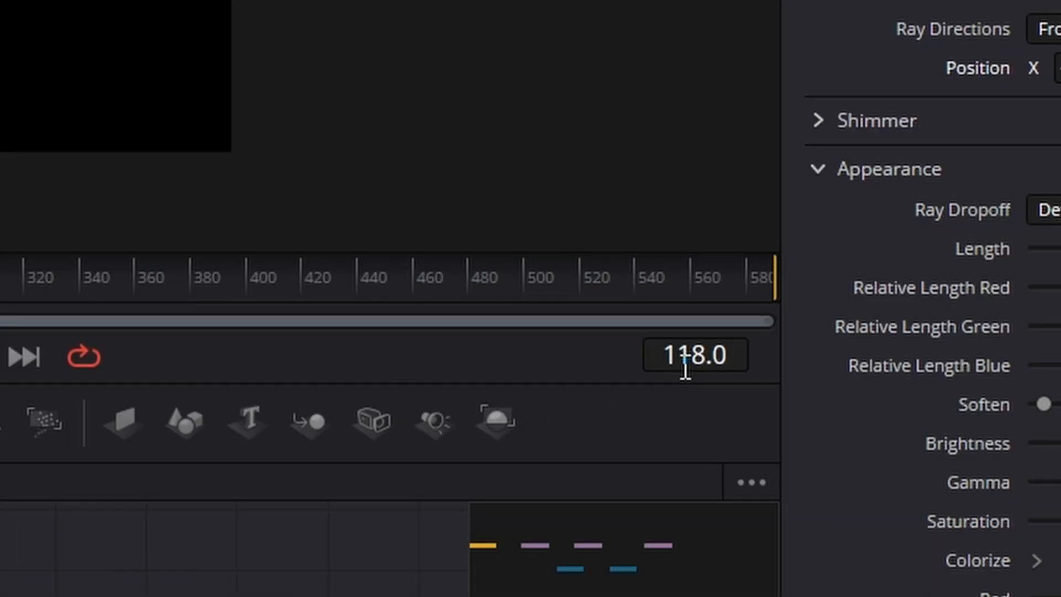
- At frame 60, move the LightRays1 position horizontally to just beyond the image's right edge
{"action": "left_click", "coordinate": [686, 369]}
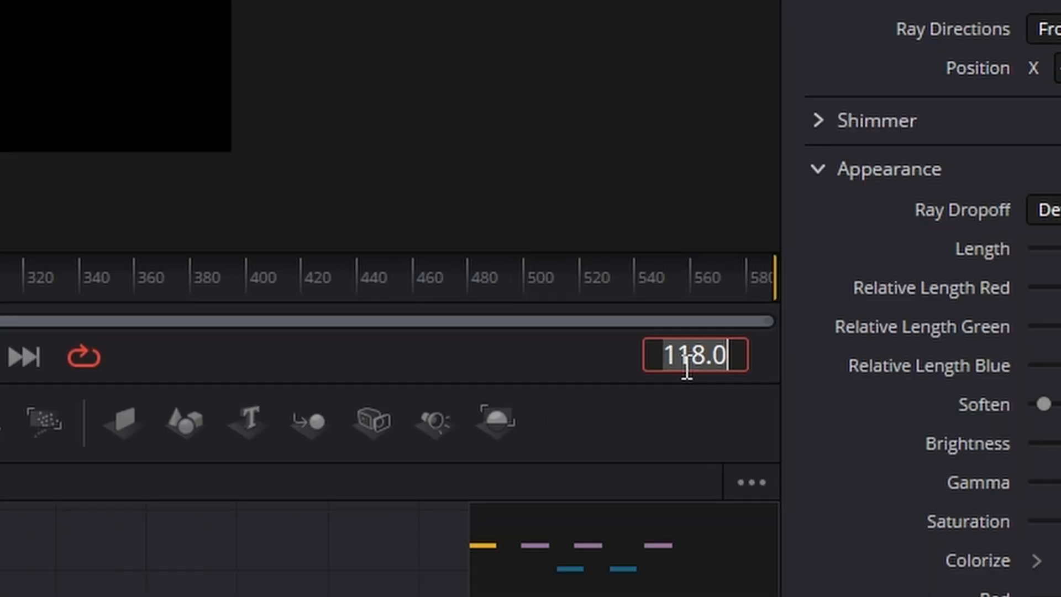
{"action": "type", "text": "60"}
{"action": "key", "text": "Return"}
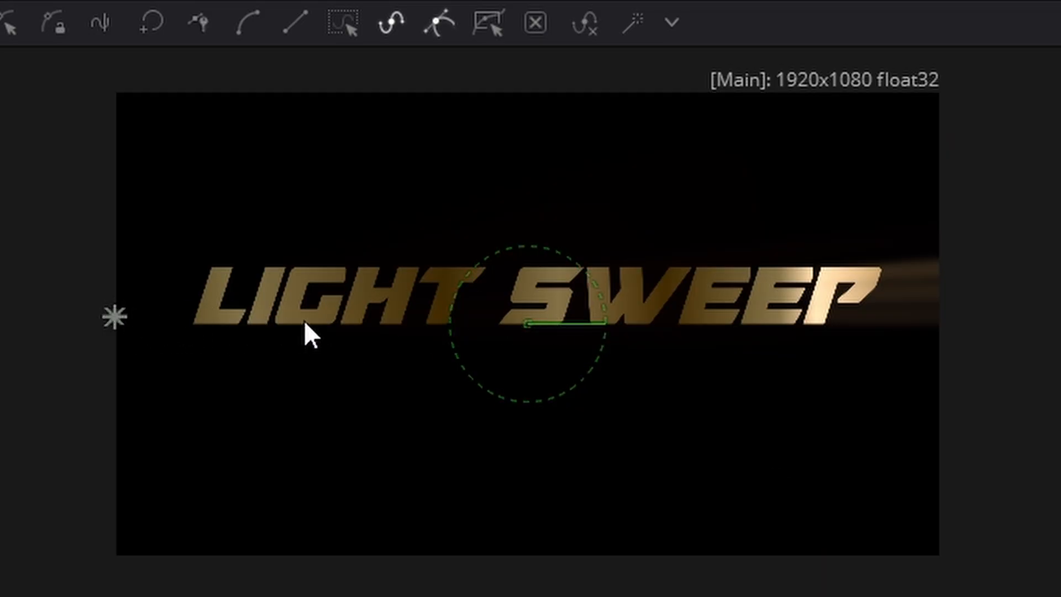
{"action": "left_click_drag", "start_coordinate": [814, 471], "coordinate": [757, 471]}
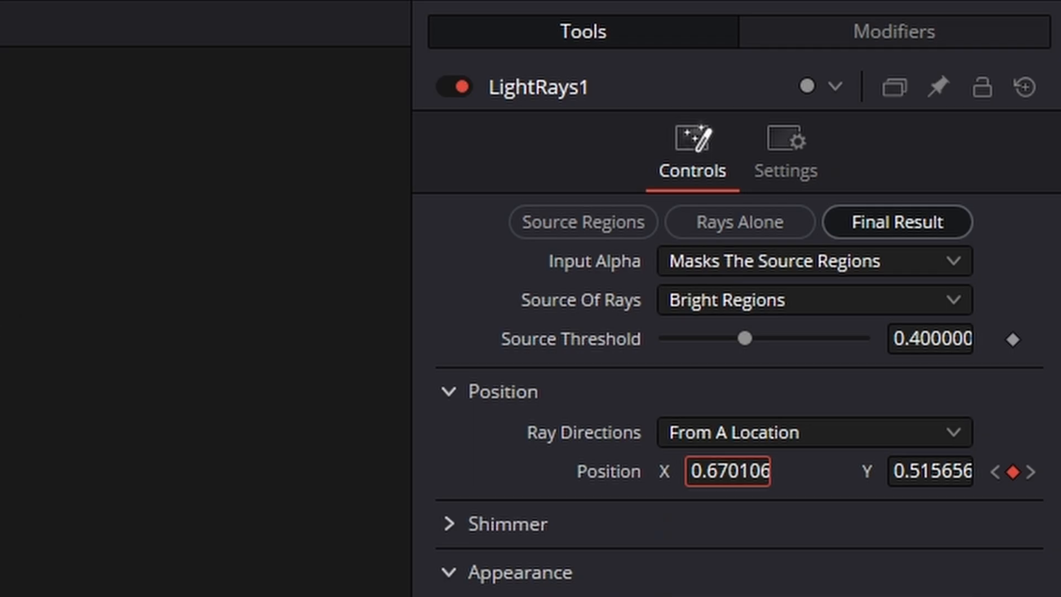
{"action": "left_click_drag", "start_coordinate": [850, 471], "coordinate": [965, 472]}
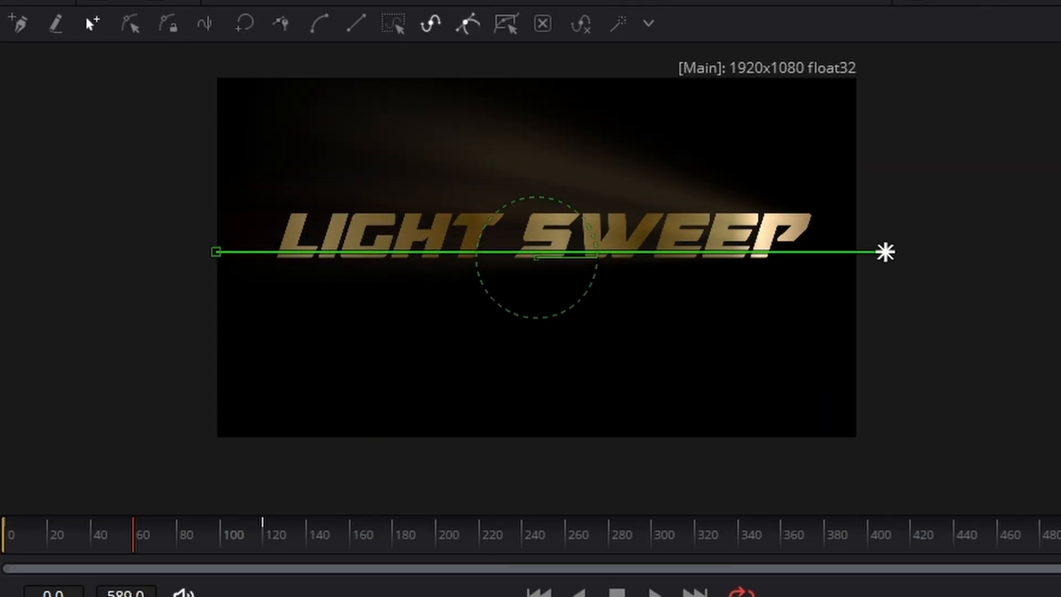
- Display the LightRays1 position animation in the Spline editor and fit its keyframes in view
{"action": "right_click", "coordinate": [499, 366]}
{"action": "left_click", "coordinate": [688, 309]}
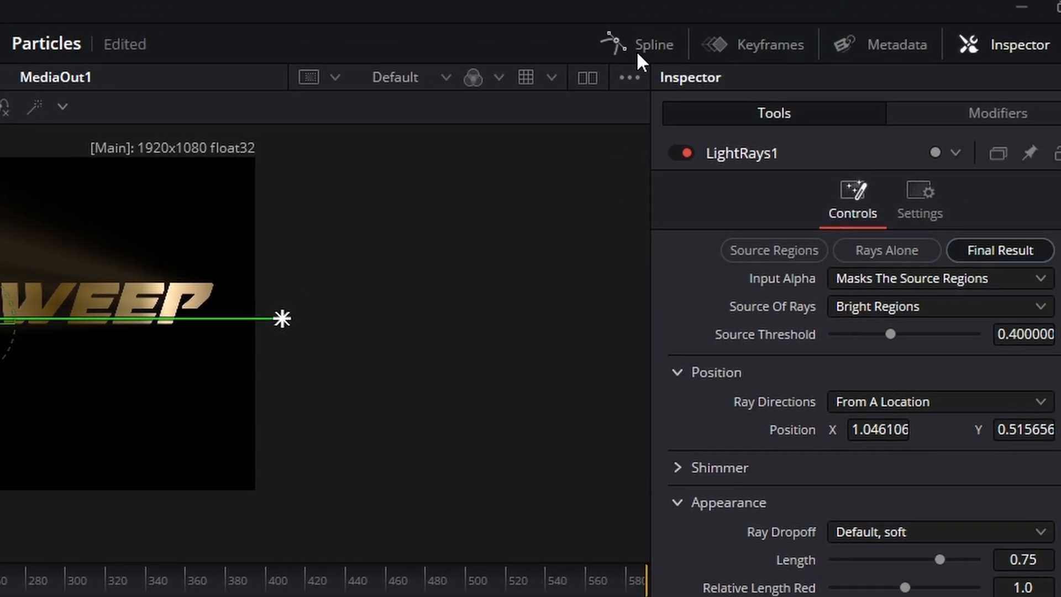
{"action": "left_click", "coordinate": [641, 40]}
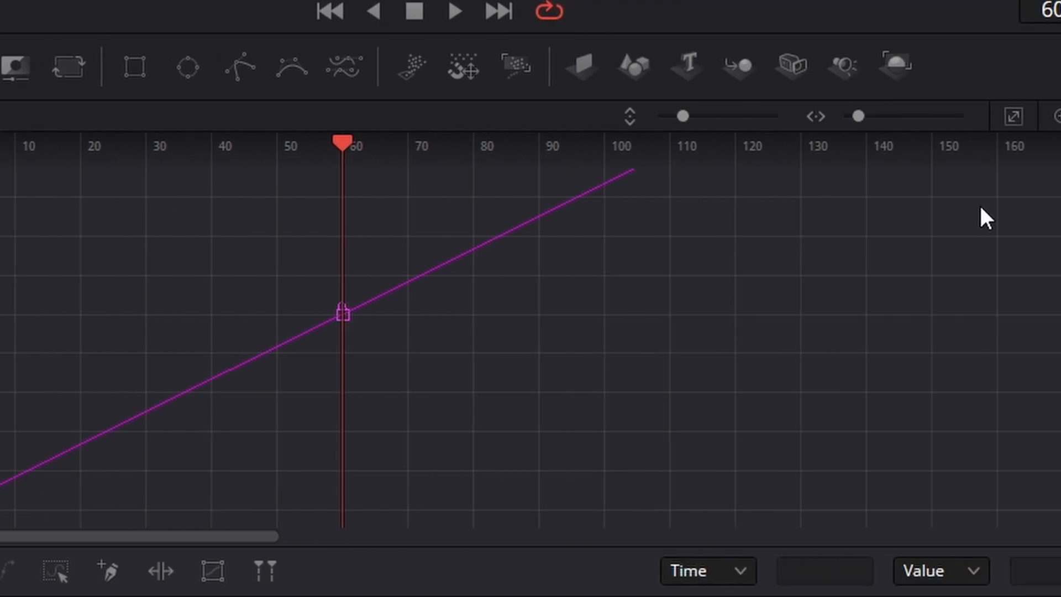
{"action": "left_click", "coordinate": [793, 117]}
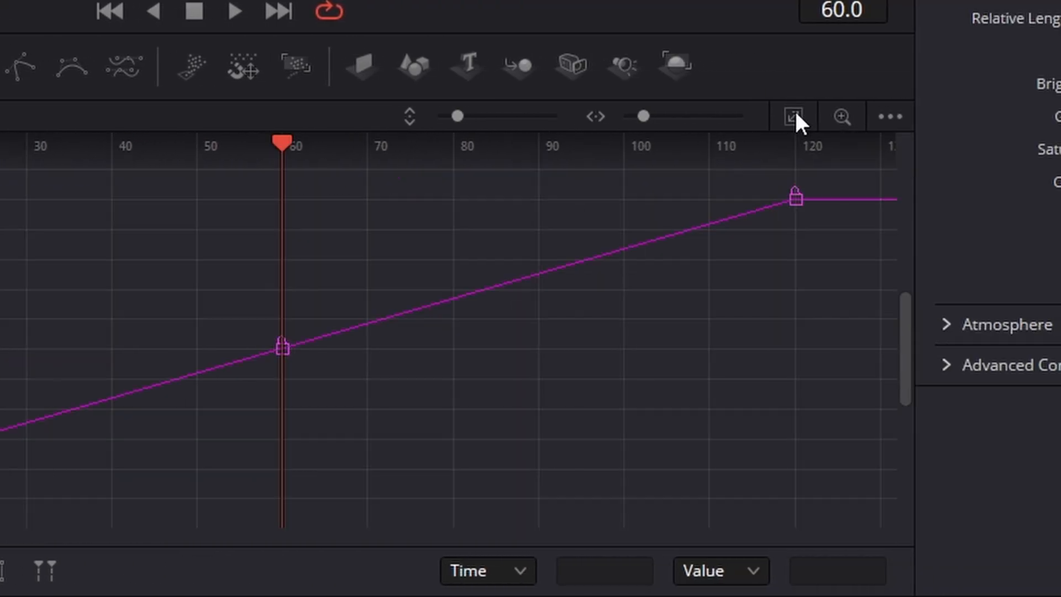
{"action": "left_click", "coordinate": [611, 549]}
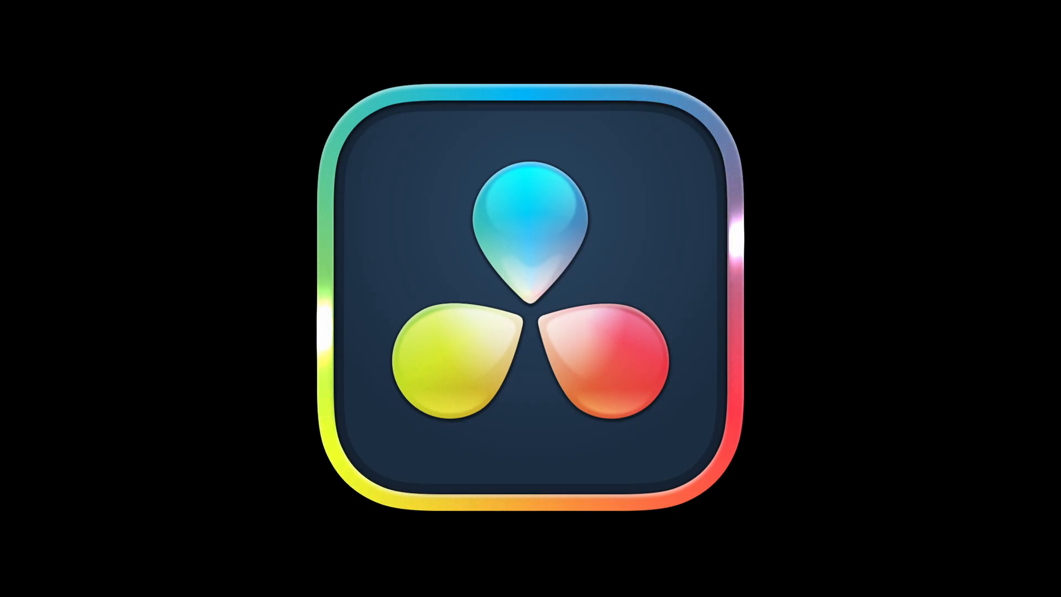
{"action": "scroll", "coordinate": [976, 266], "scroll_direction": "down", "scroll_amount": 10}
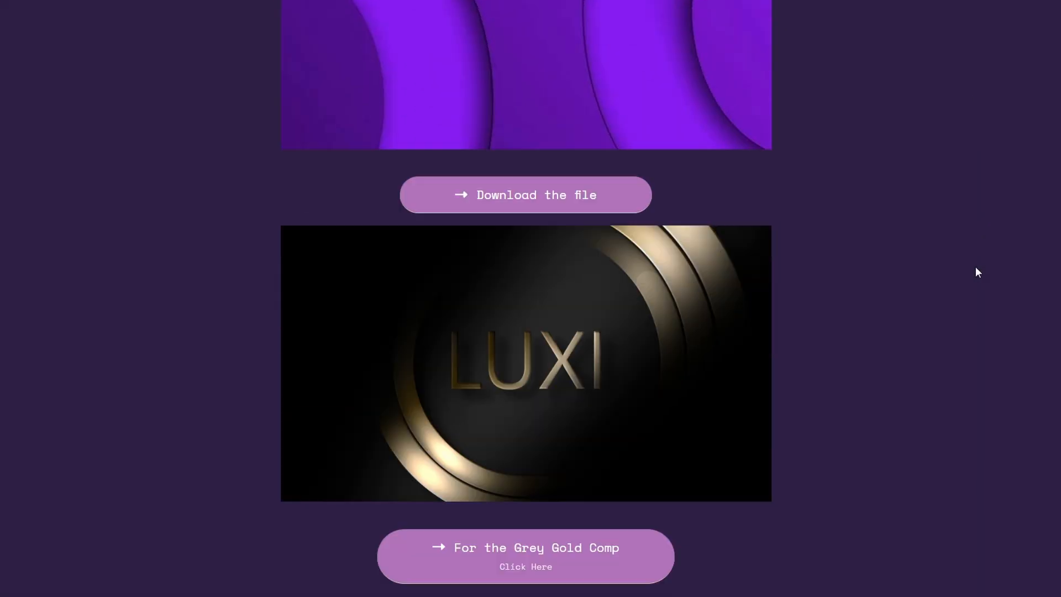
{"action": "scroll", "coordinate": [976, 266], "scroll_direction": "down", "scroll_amount": 14}
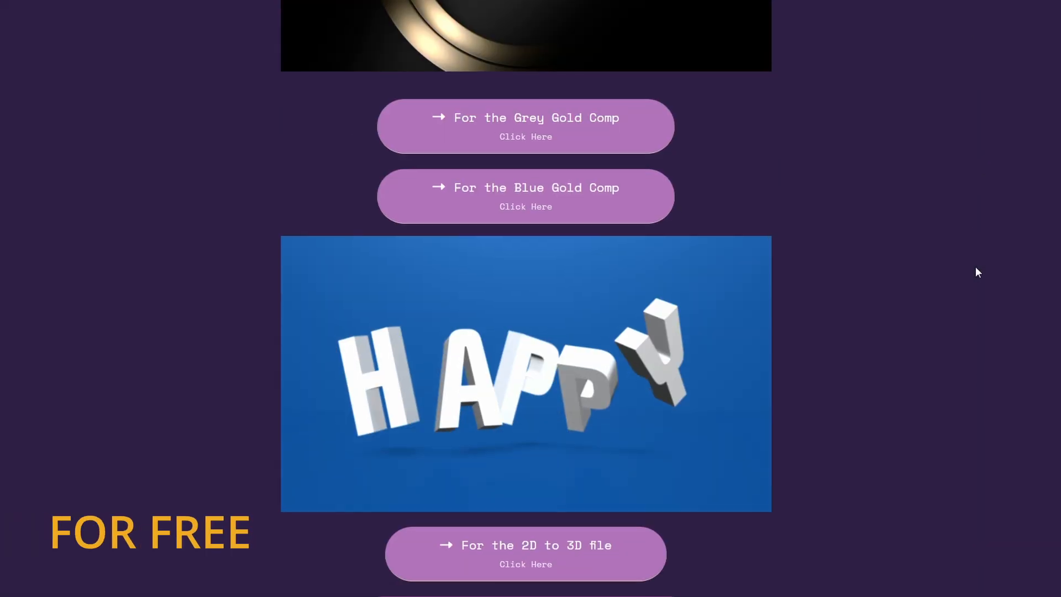
{"action": "scroll", "coordinate": [976, 266], "scroll_direction": "down", "scroll_amount": 10}
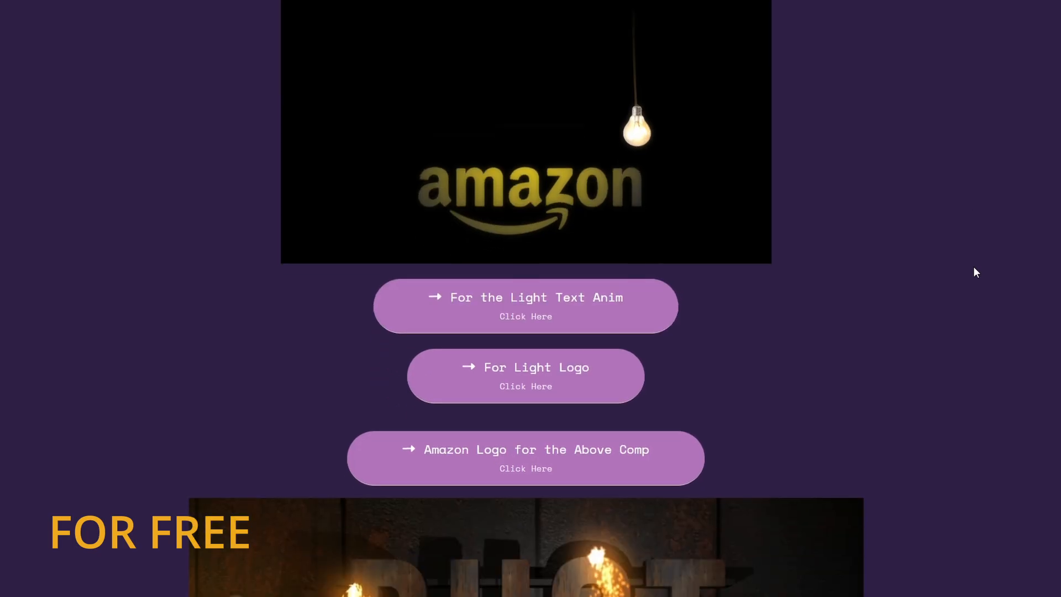
{"action": "scroll", "coordinate": [972, 267], "scroll_direction": "down", "scroll_amount": 10}
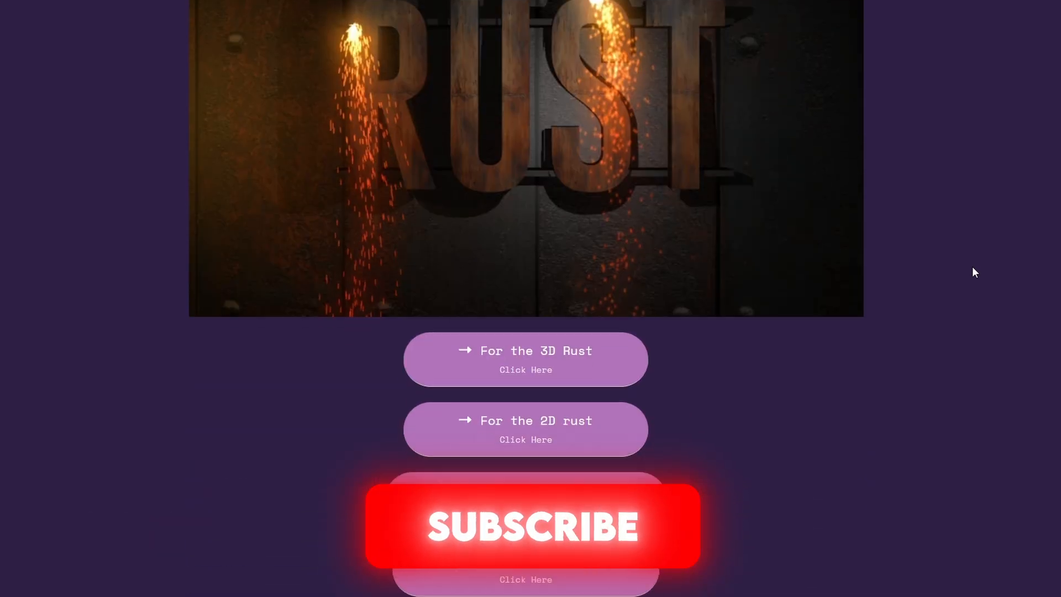